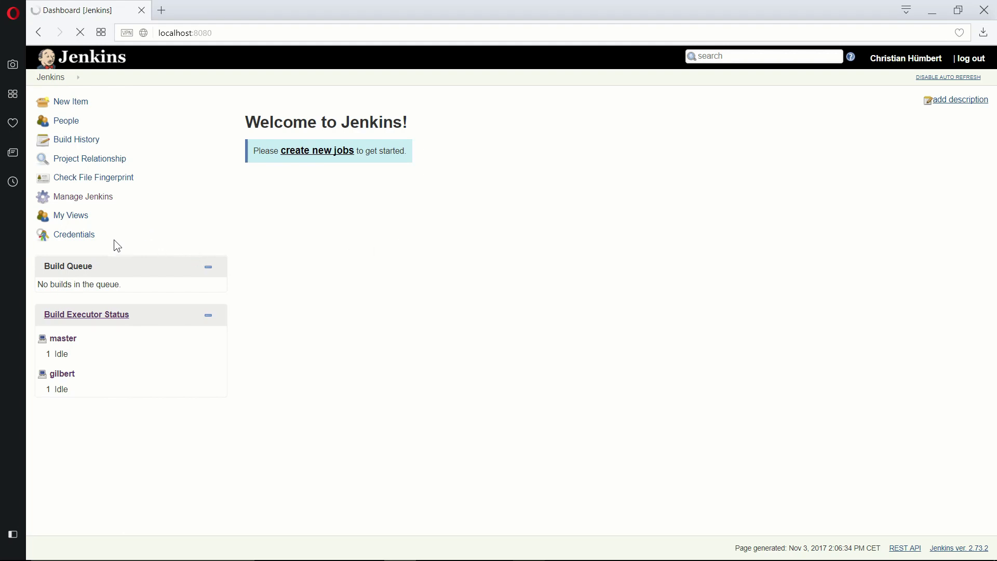
Step: Open the plugin manager's available plugins and filter them by "AbsInt"
click(88, 202)
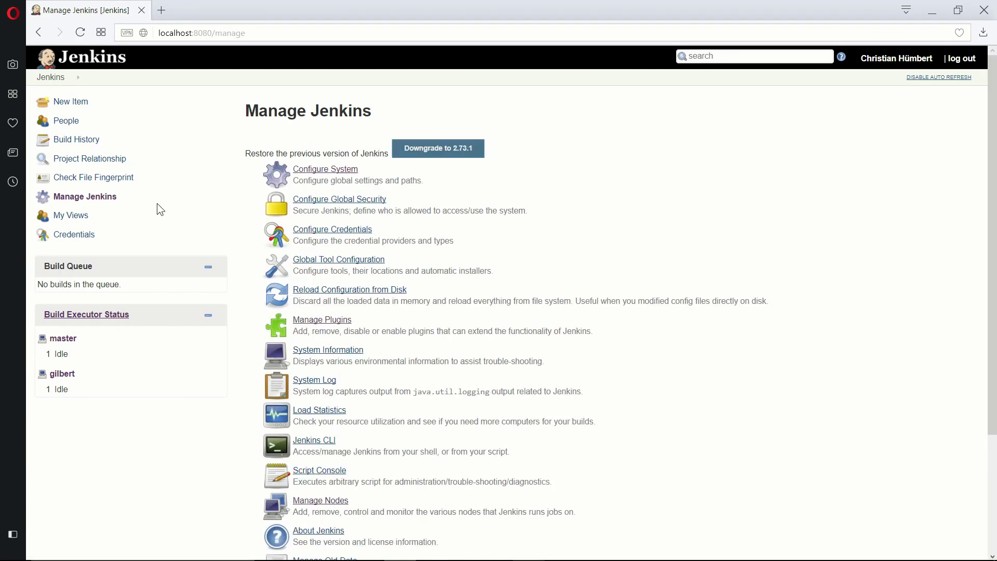
click(339, 322)
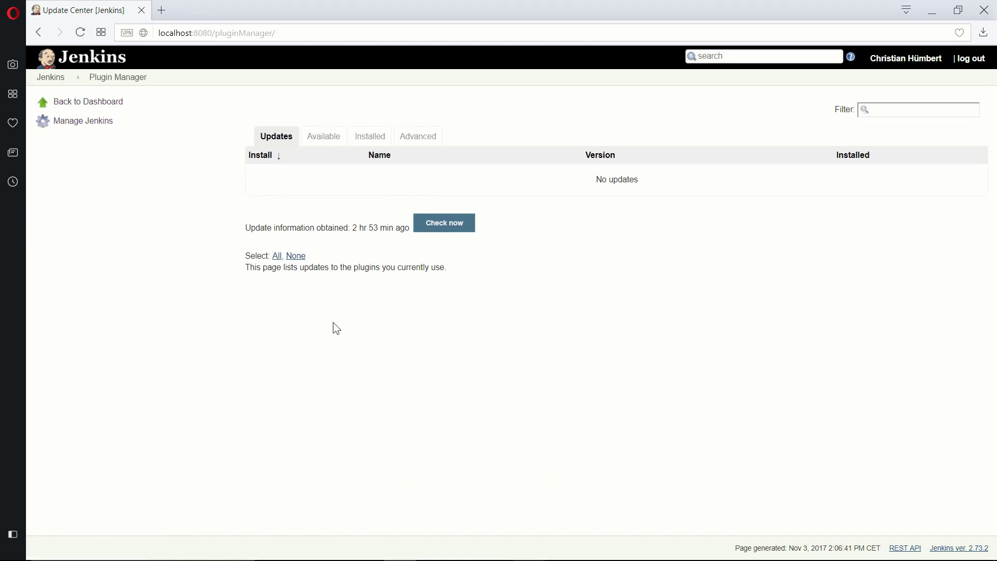
click(327, 141)
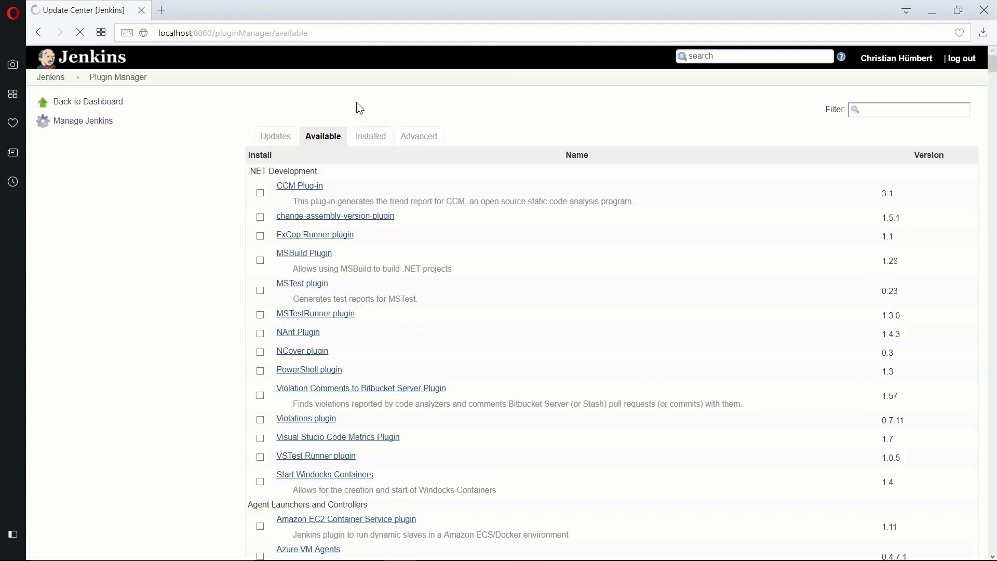
click(898, 113)
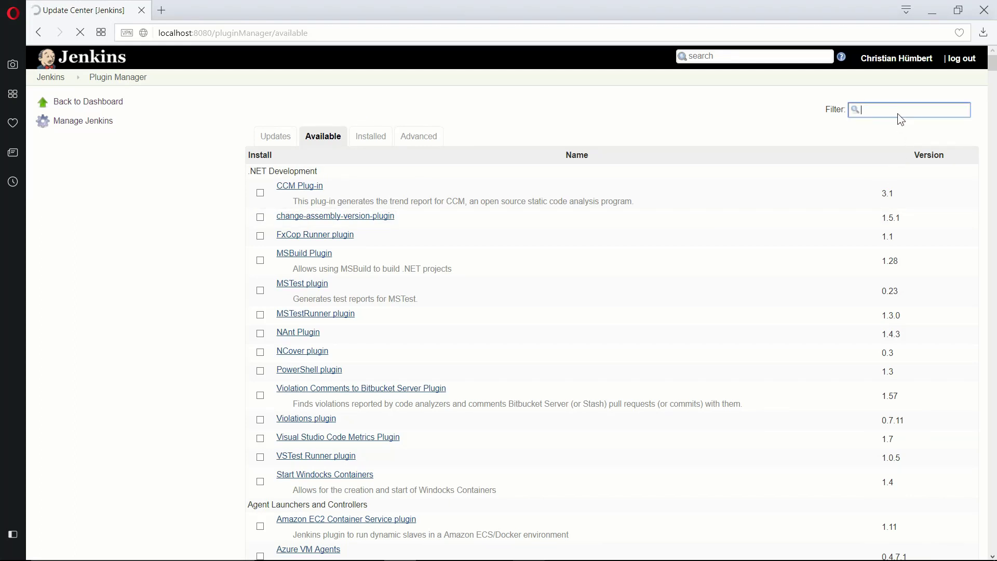
text(AbsInt)
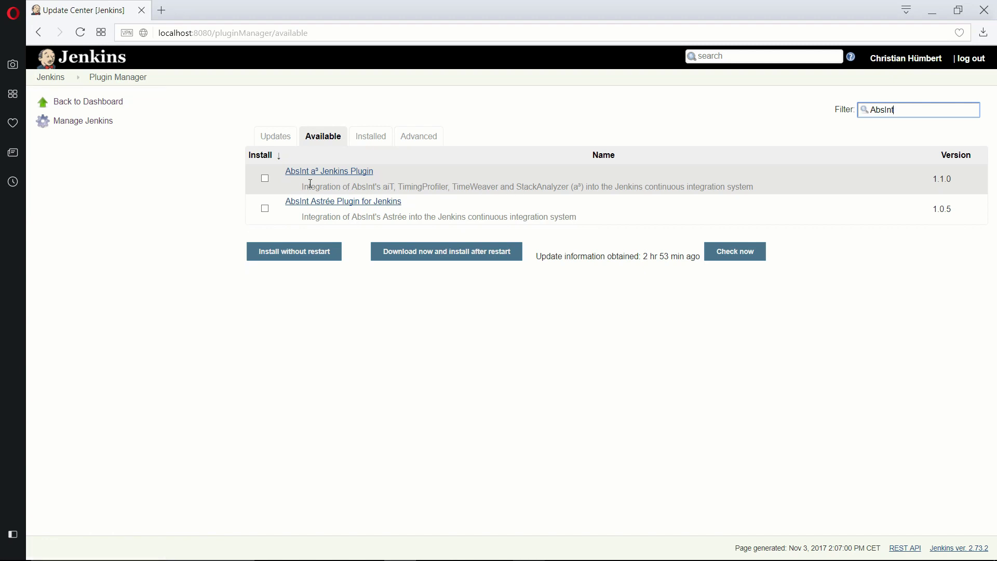
Step: Download the AbsInt a³ Jenkins Plugin for installation after restart, with Jenkins restarting once installation is complete and no jobs are running
click(265, 179)
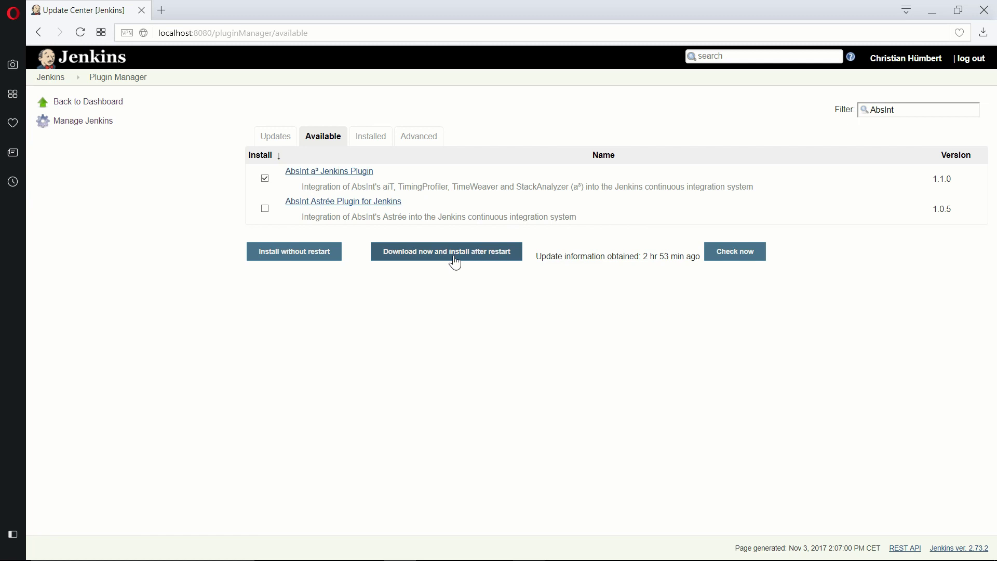
click(466, 258)
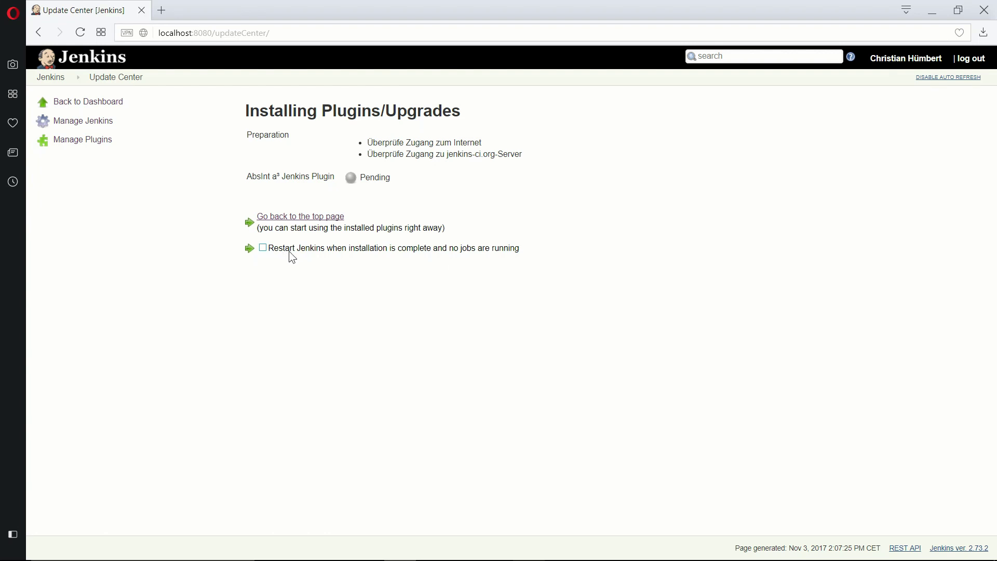
click(309, 249)
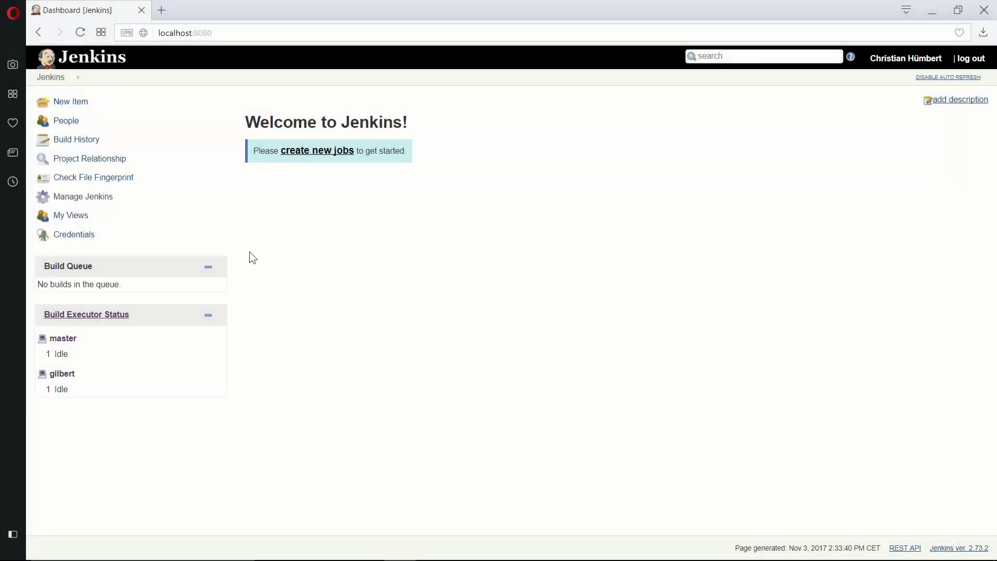
Step: Open the global system configuration at the a³ Configuration section
click(90, 204)
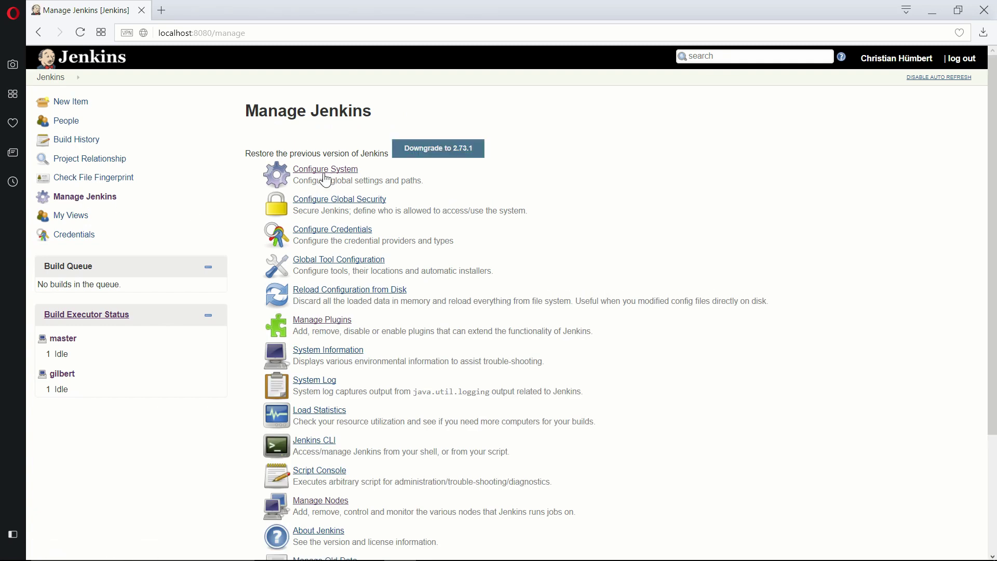
click(325, 174)
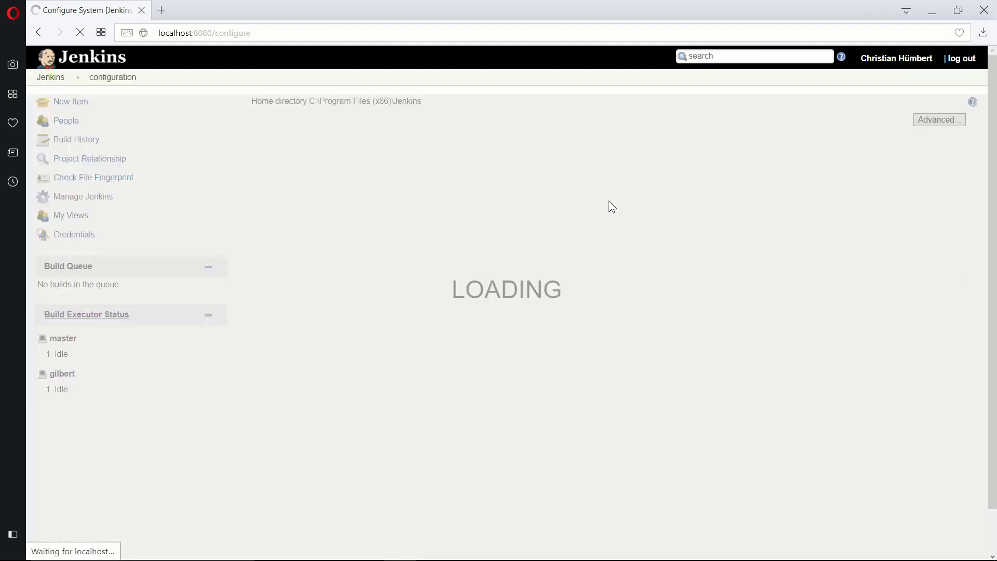
scroll(573, 328, down, 1)
scroll(573, 328, down, 15)
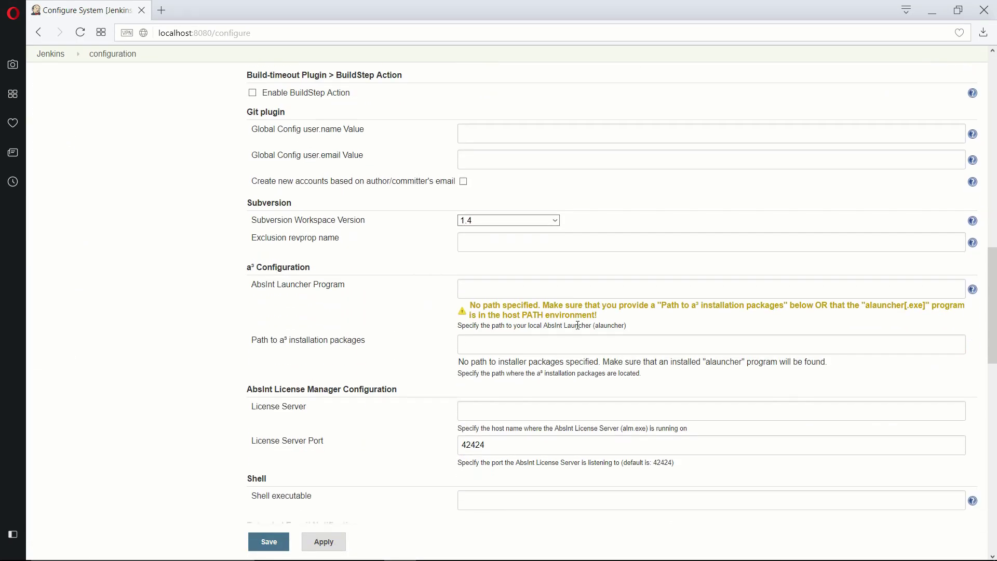
scroll(578, 325, down, 2)
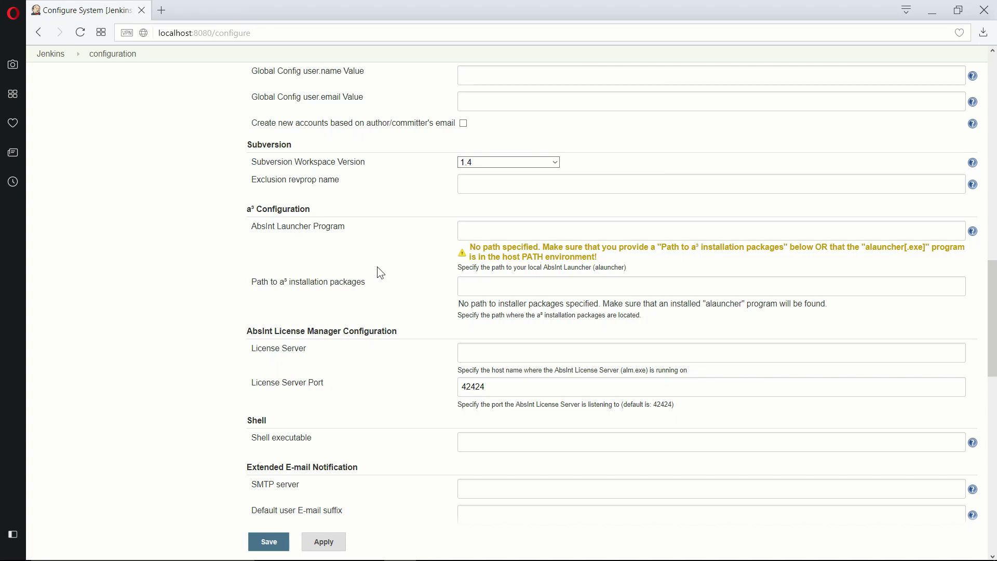
click(531, 233)
text(C:\Program Files\AbsInt\common\bin)
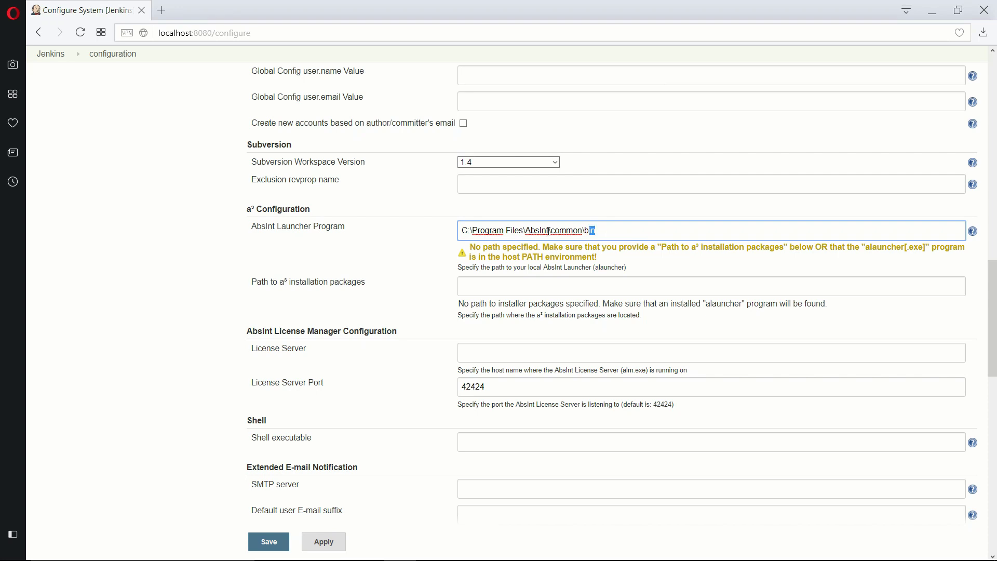
key(ctrl+a)
key(BackSpace)
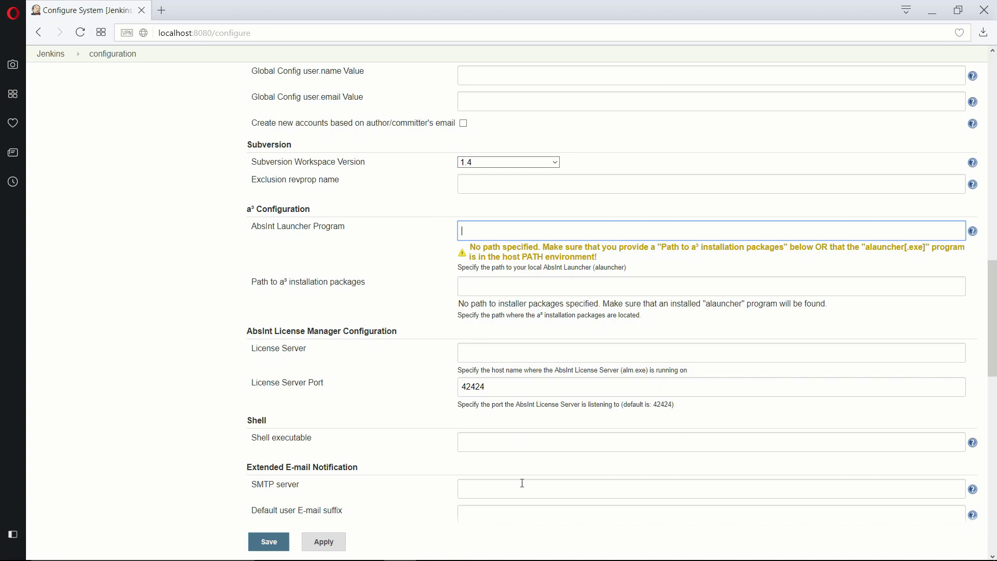
Step: Copy the AbsInt installer folder's path from File Explorer and paste it as the path to the a³ installation packages
mouse_move(544, 556)
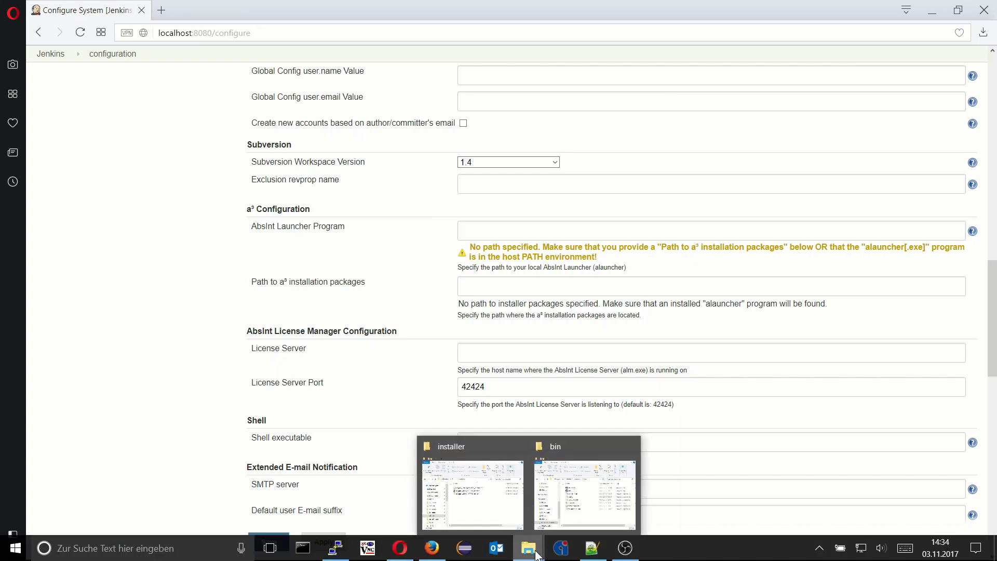
click(500, 501)
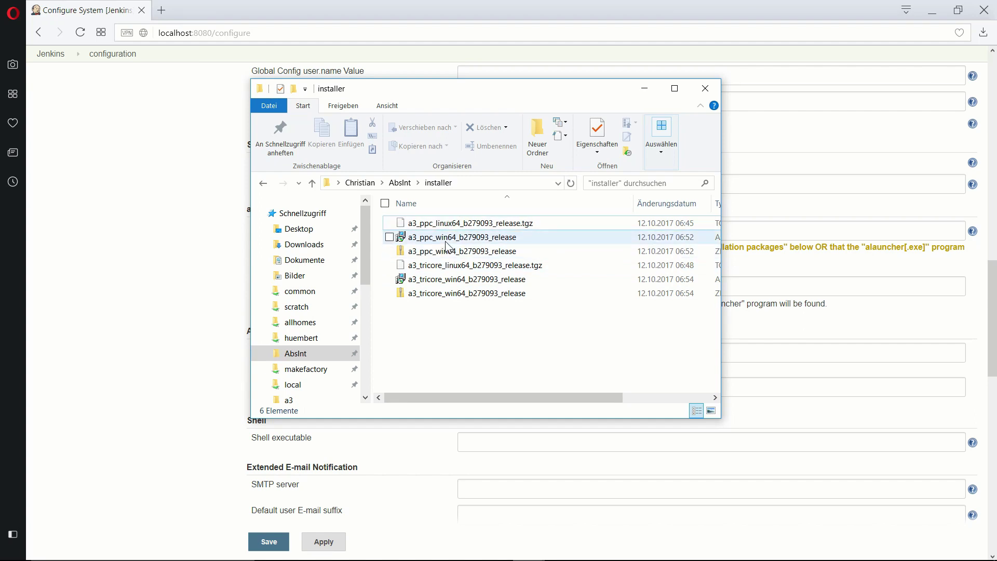
mouse_move(447, 246)
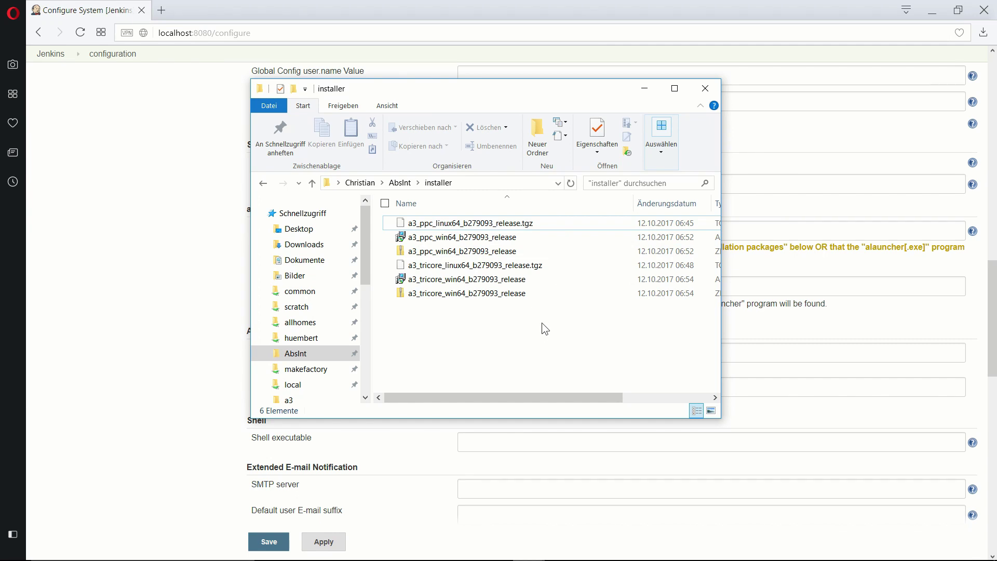
click(492, 183)
key(ctrl+c)
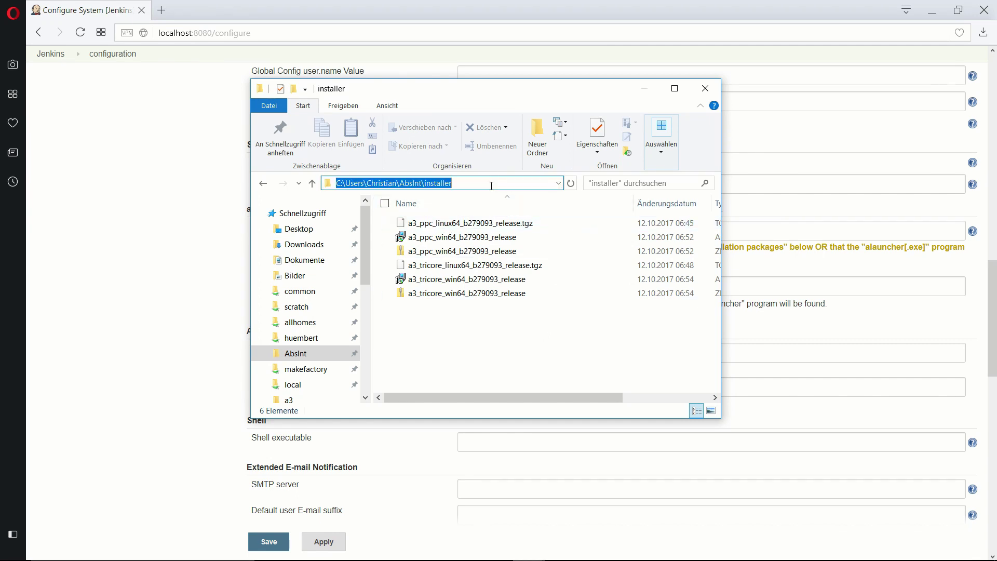
click(129, 320)
click(509, 287)
key(ctrl+v)
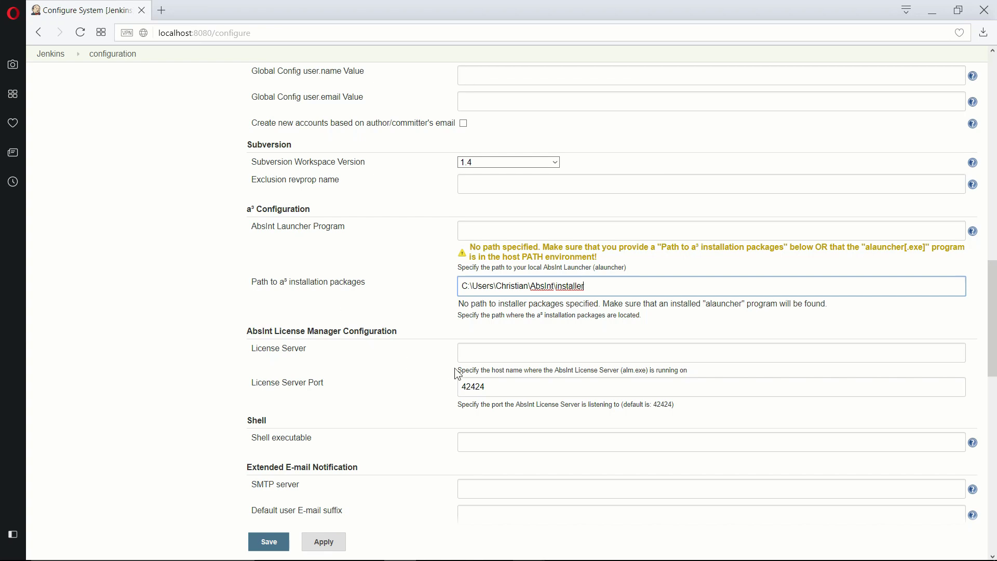
Step: Set the AbsInt License Manager's license server to makefactory.absint.com
click(492, 353)
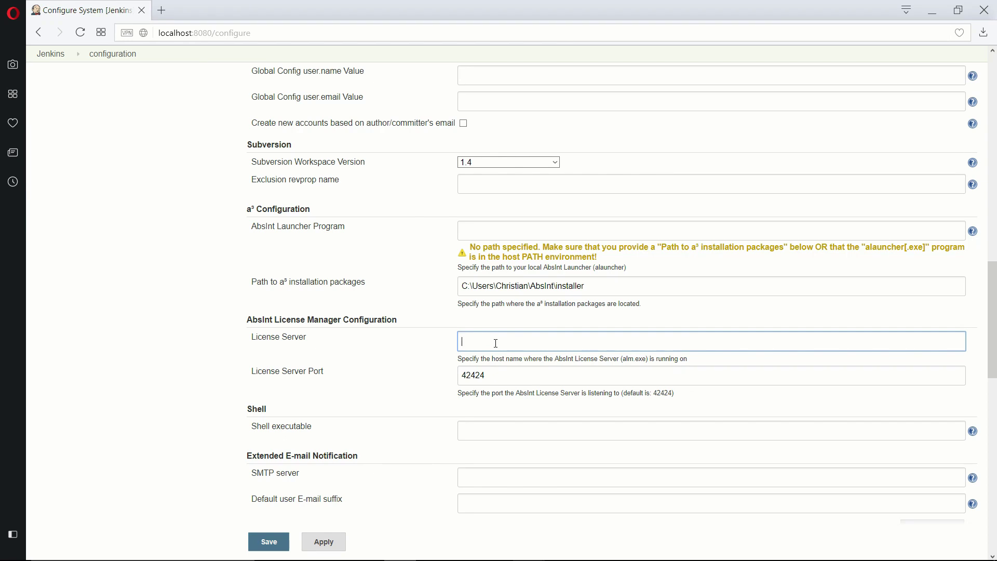
text(makefactpry.absoi)
key(BackSpace)
key(BackSpace)
text(int.com)
Step: Replace the part before \installer in the a³ installation packages path with the environment variable ${A3INSTALLER}
scroll(467, 374, up, 1)
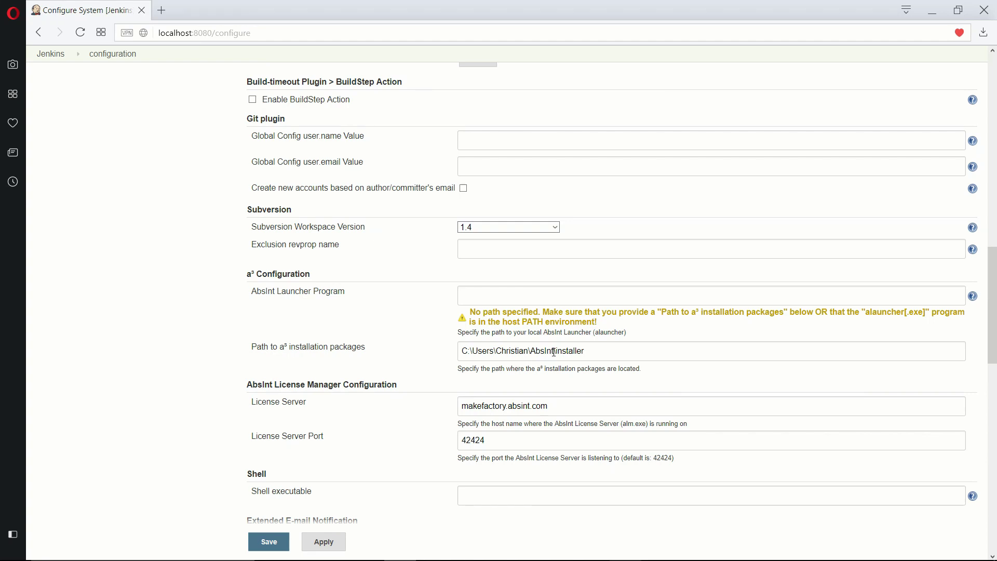
drag(555, 352, 445, 354)
key(BackSpace)
text(${A3INSTALLER)
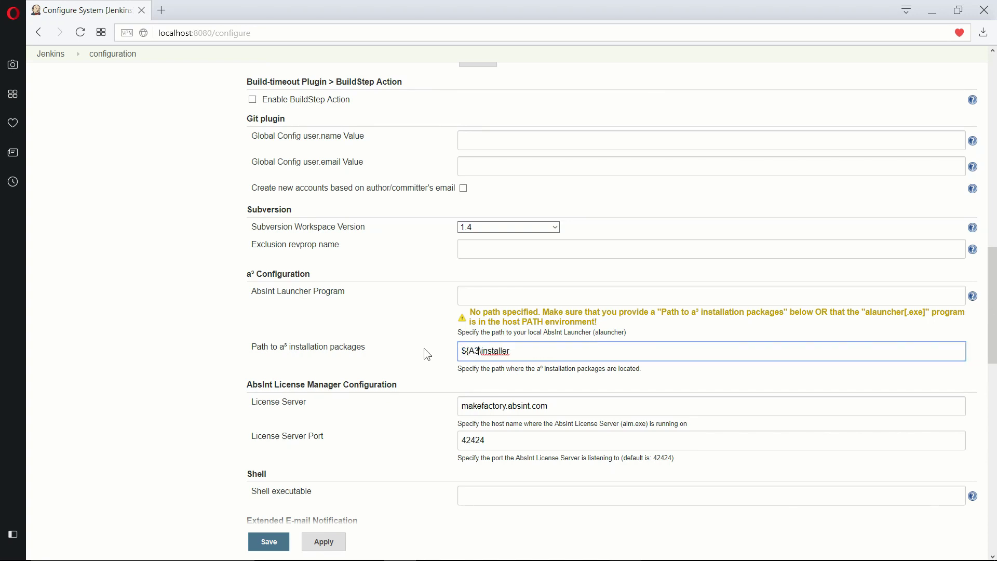
text(})
key(ctrl+l)
click(336, 479)
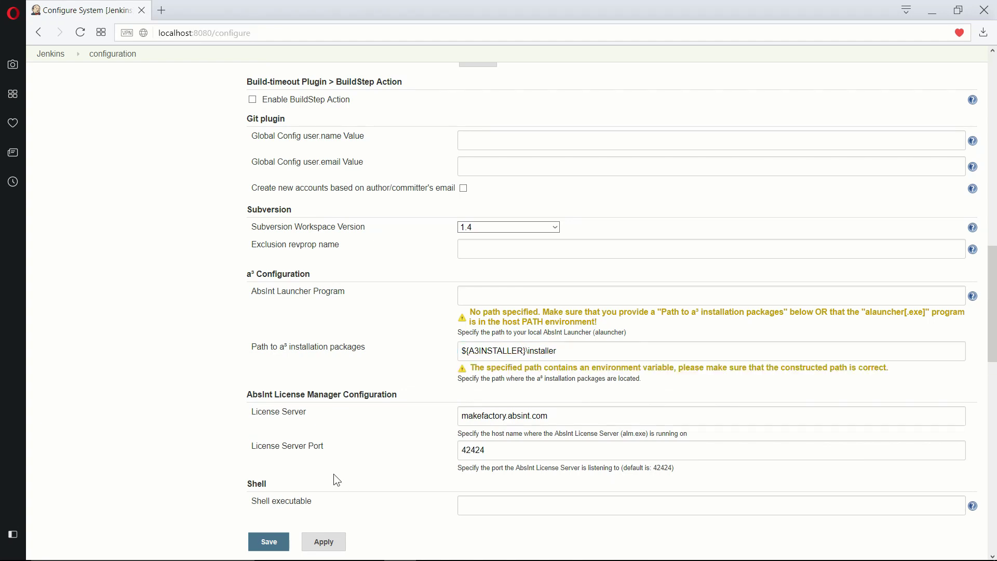
Step: Go to node management and open the configuration of the master node
click(52, 54)
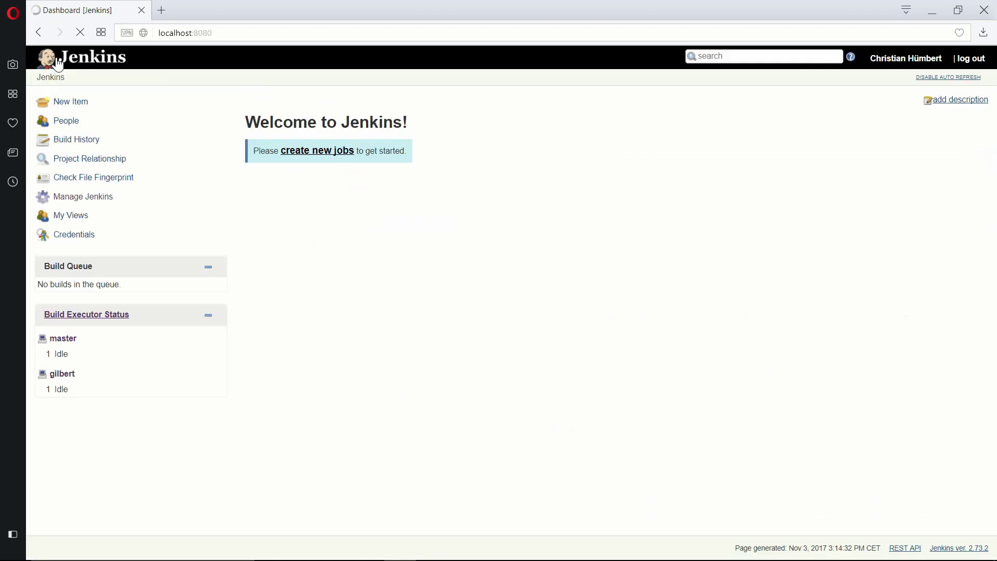
click(59, 197)
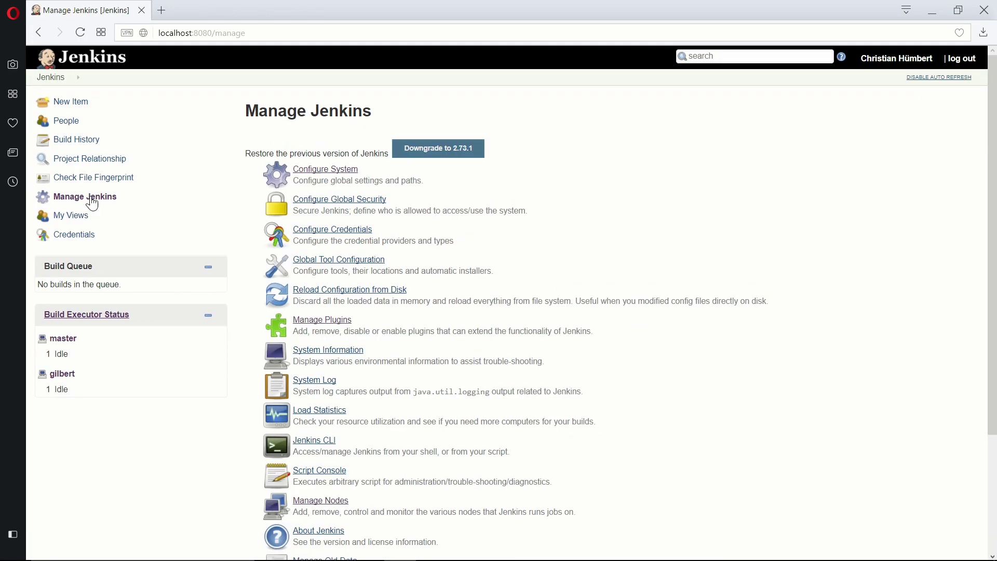
scroll(374, 494, down, 1)
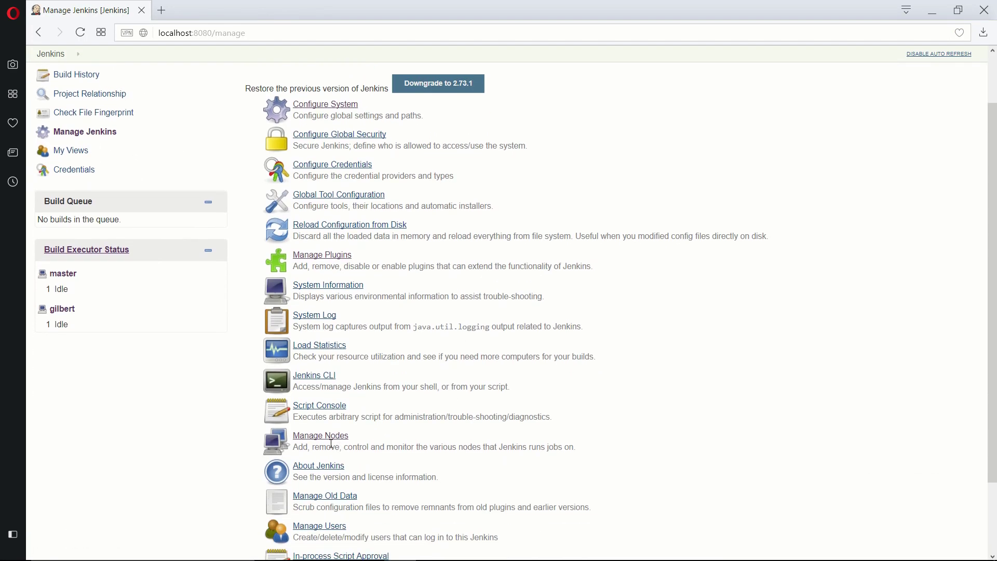
click(323, 445)
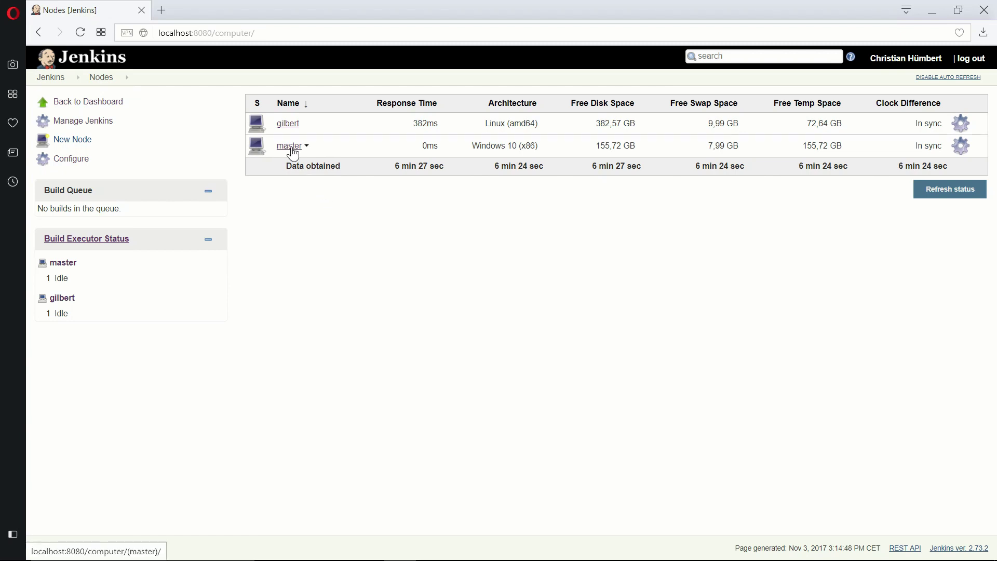
click(289, 147)
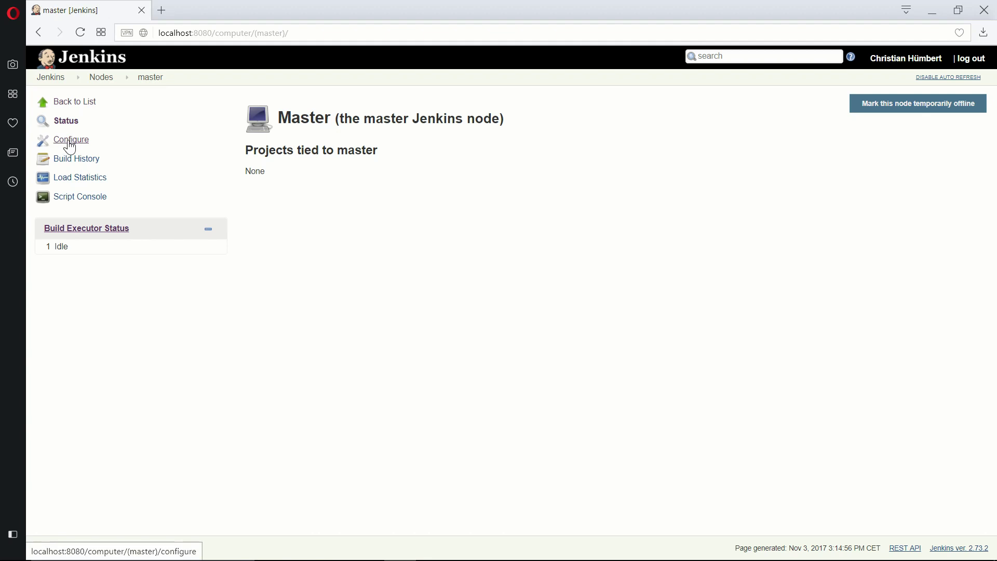
click(77, 148)
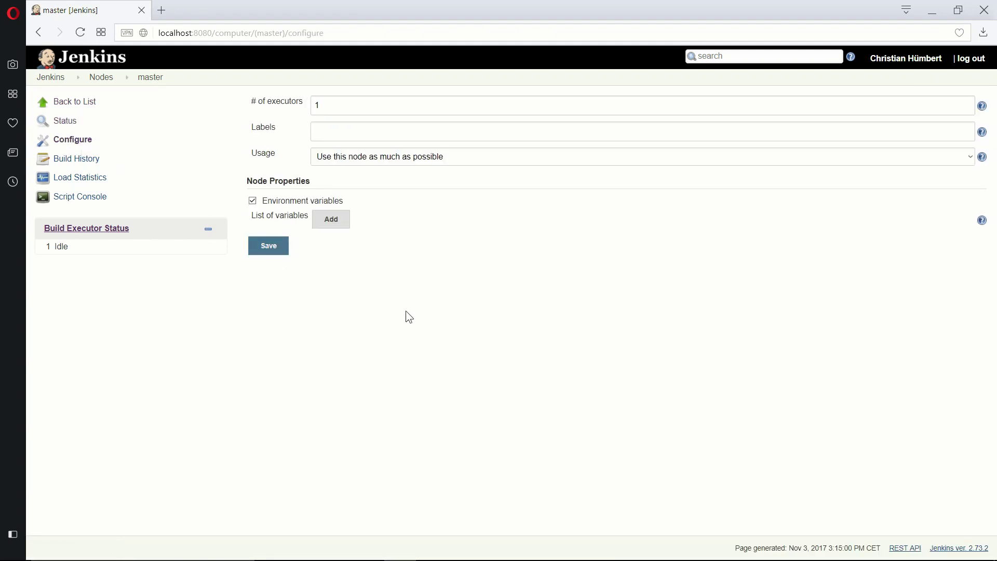
Step: Add an environment variable named A3INSTALLER to the master node's properties
click(252, 202)
click(252, 202)
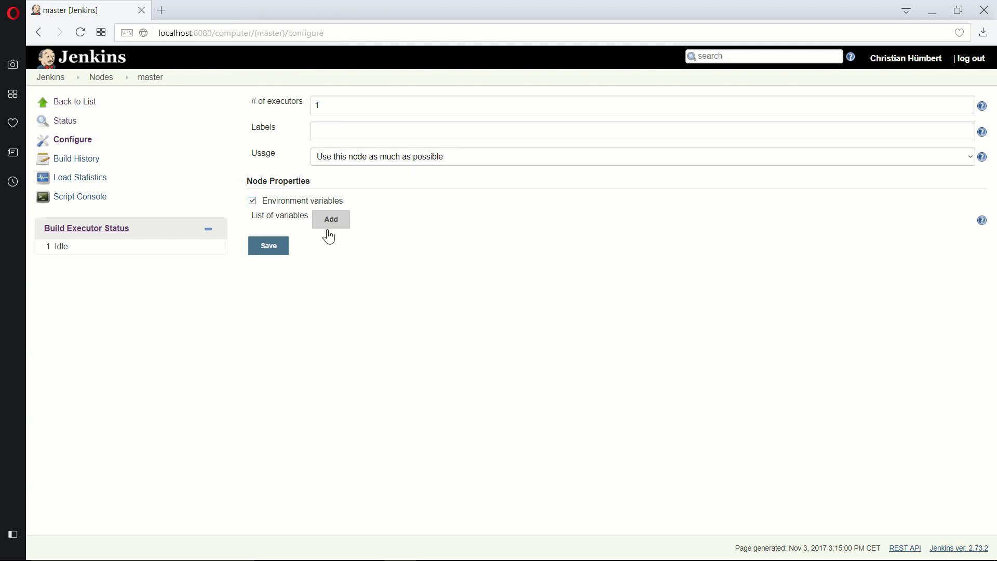
click(340, 224)
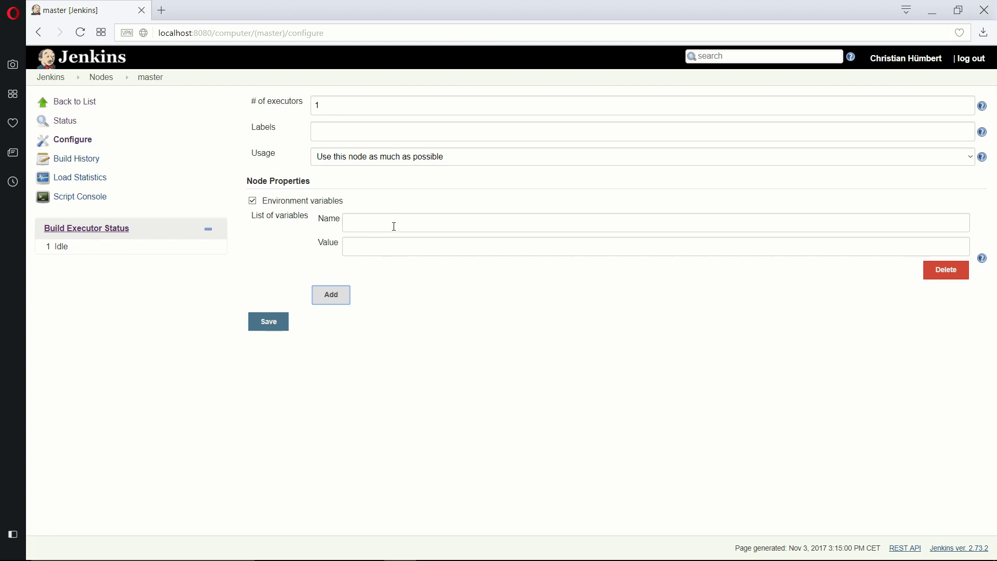
click(394, 227)
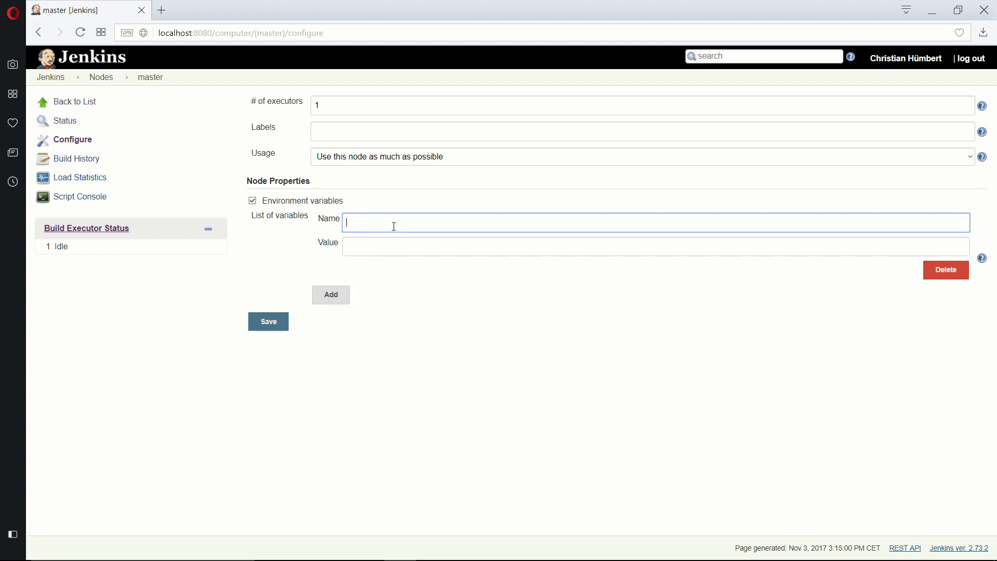
text(A3INSTALLER)
Step: Set the A3INSTALLER value to the Windows installer folder path noted in Notepad++, and save the master node configuration
click(557, 559)
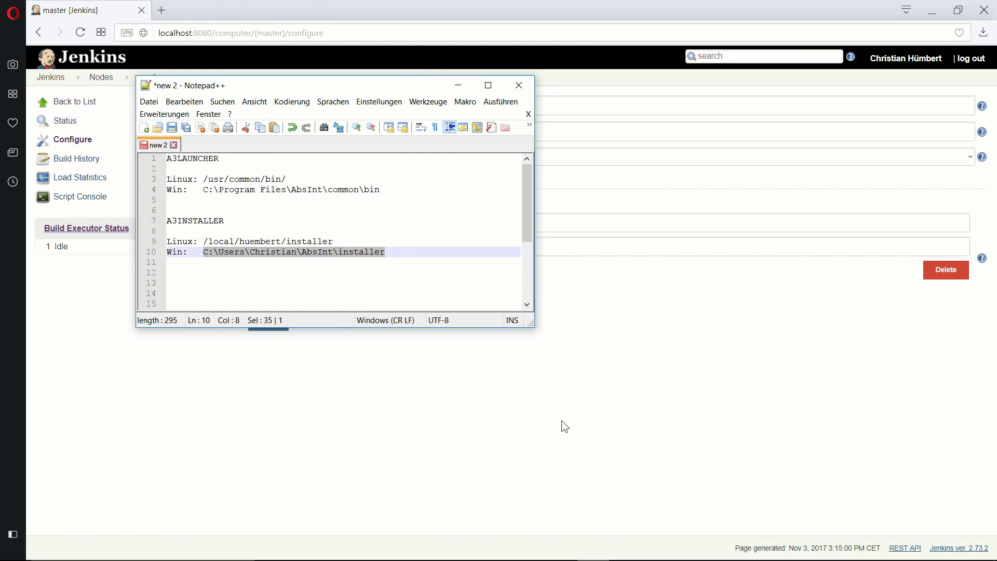
click(527, 433)
click(414, 244)
key(ctrl+v)
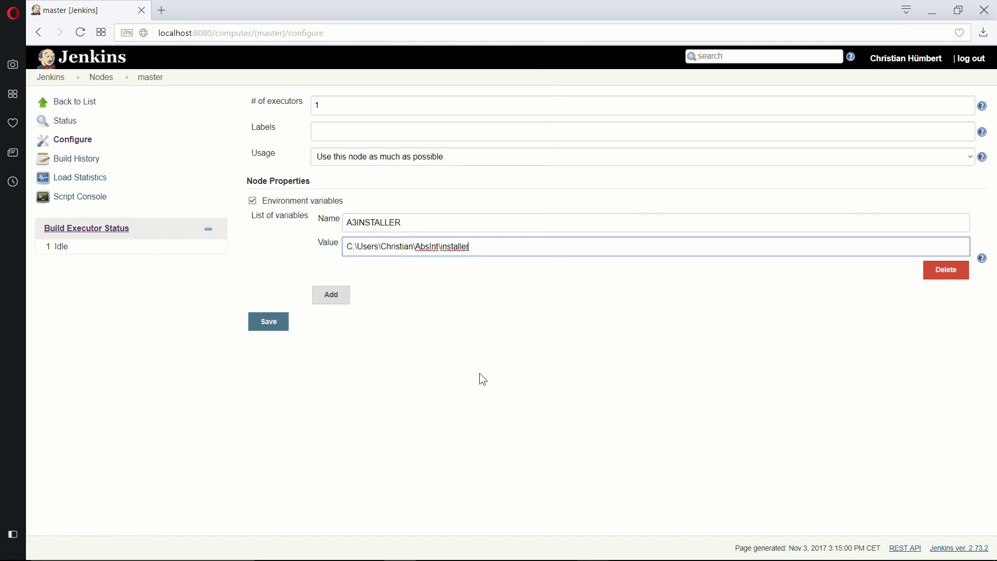
click(266, 327)
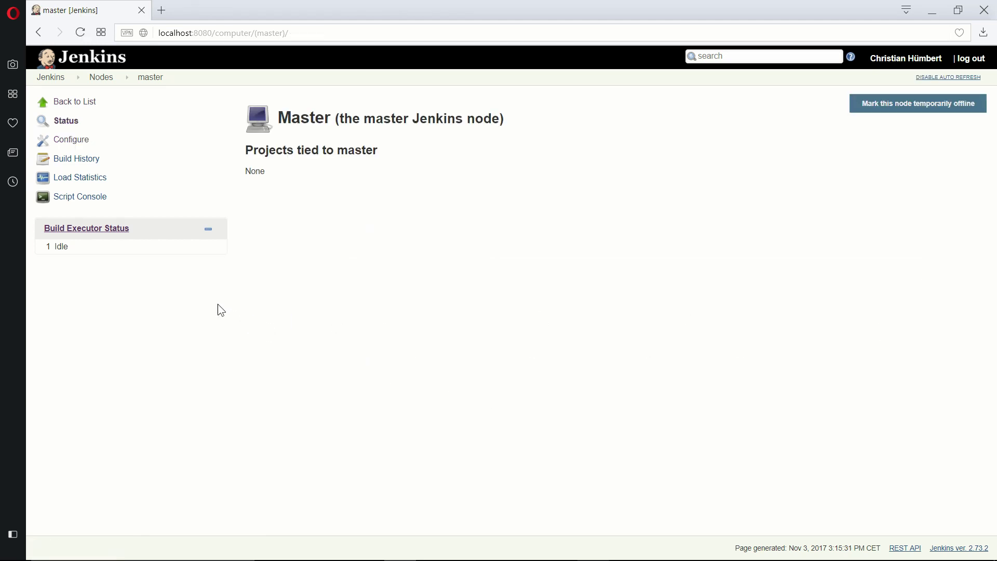
Step: Go to the node list and open the configuration of the gilbert agent
click(98, 79)
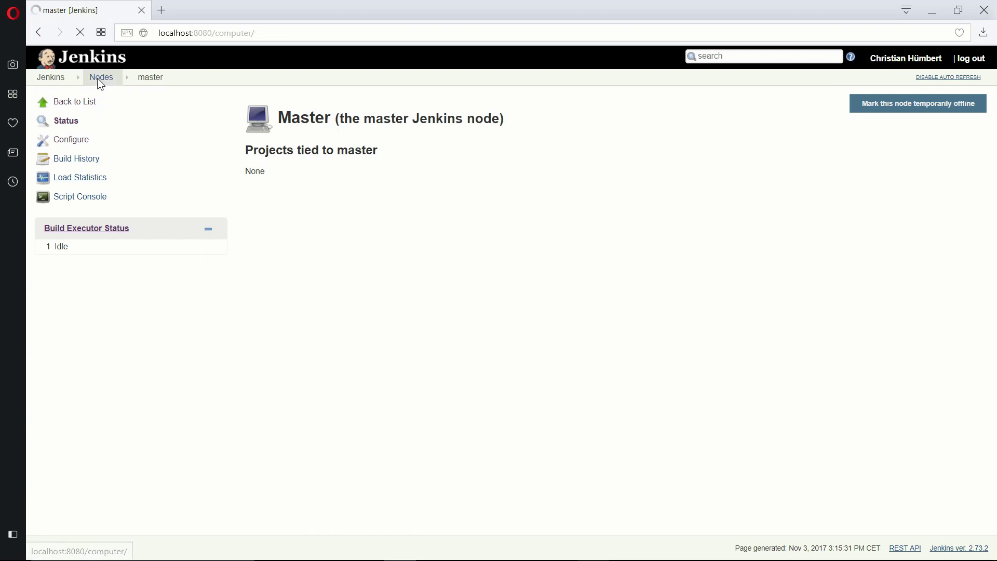
click(288, 127)
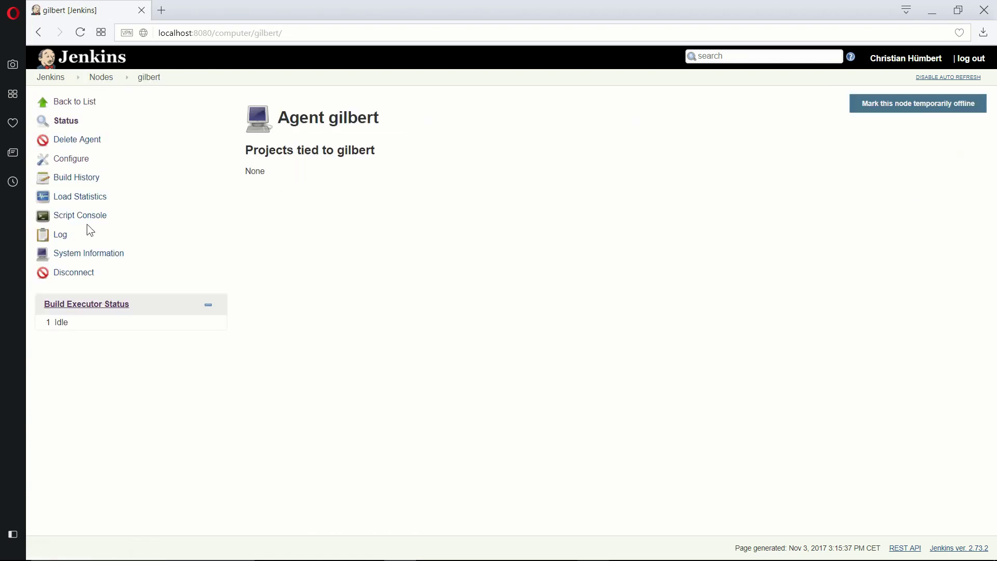
click(75, 163)
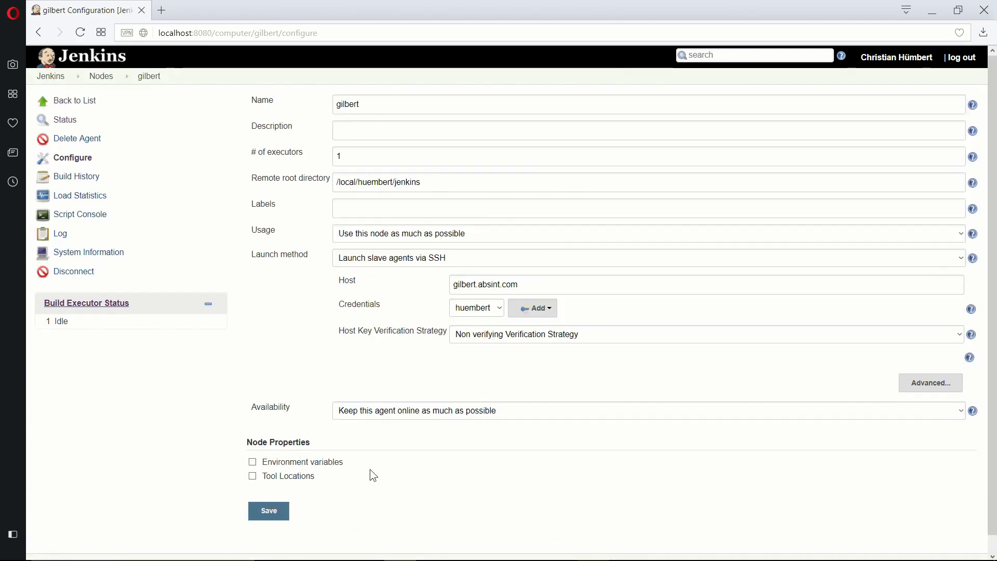
Step: Enable environment variables in the gilbert agent's node properties and add a variable named A3INSTALLER
click(254, 444)
scroll(390, 464, down, 1)
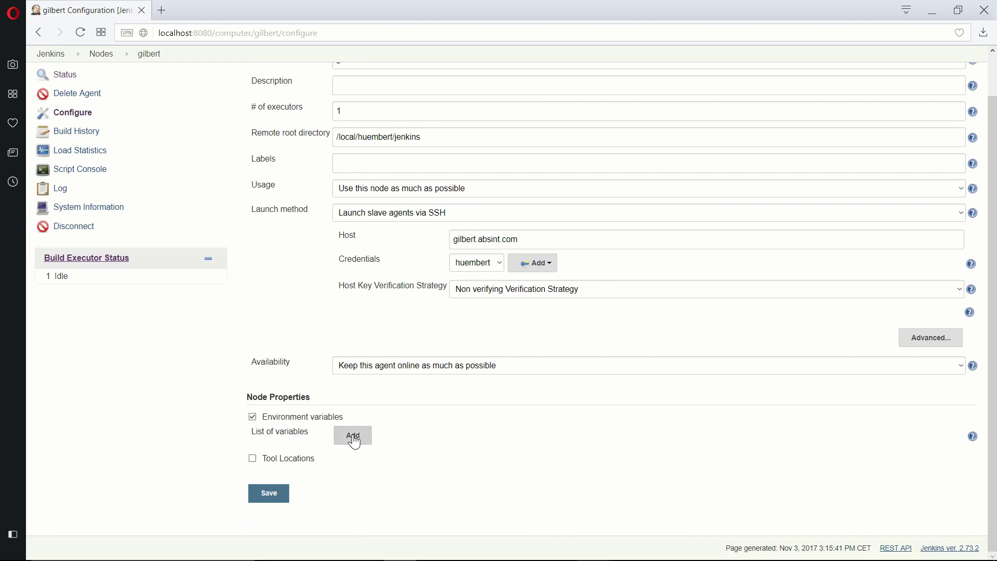
click(350, 434)
click(397, 436)
text(A3)
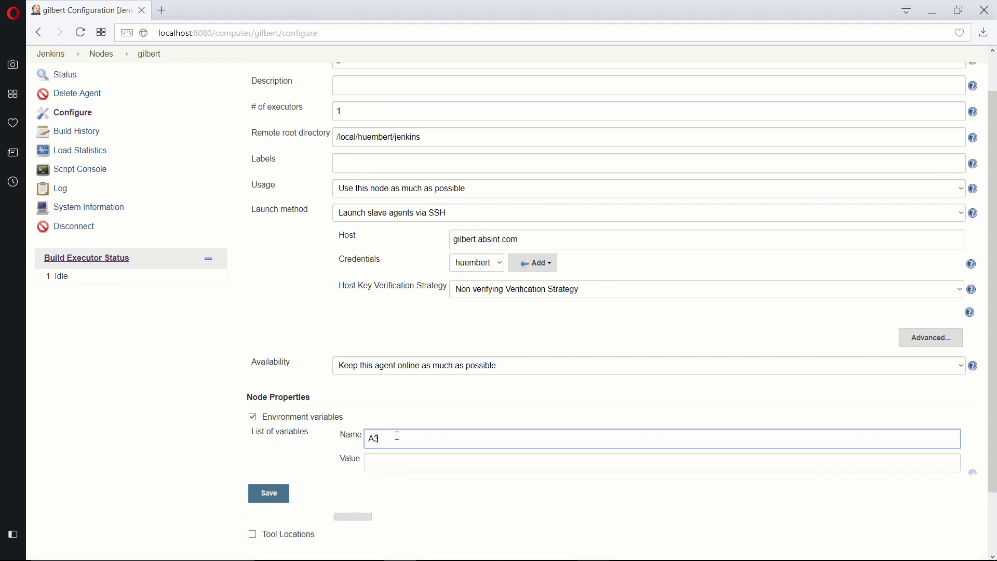
text(INSTALLER)
key(Tab)
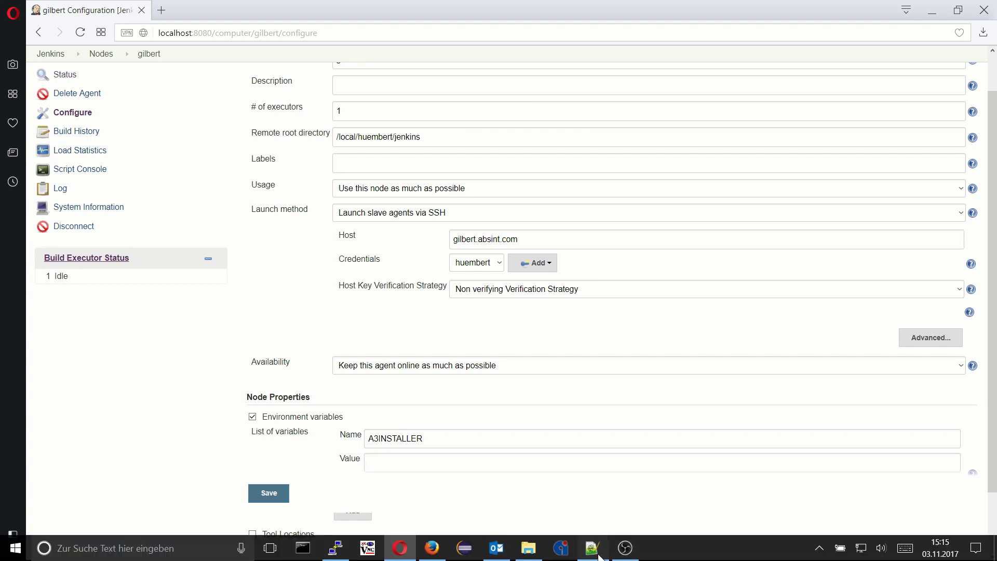
Step: Copy the Linux installer folder path from Notepad++ into the A3INSTALLER value in Jenkins, and save the gilbert agent configuration
click(593, 548)
drag(337, 241, 203, 242)
key(ctrl+c)
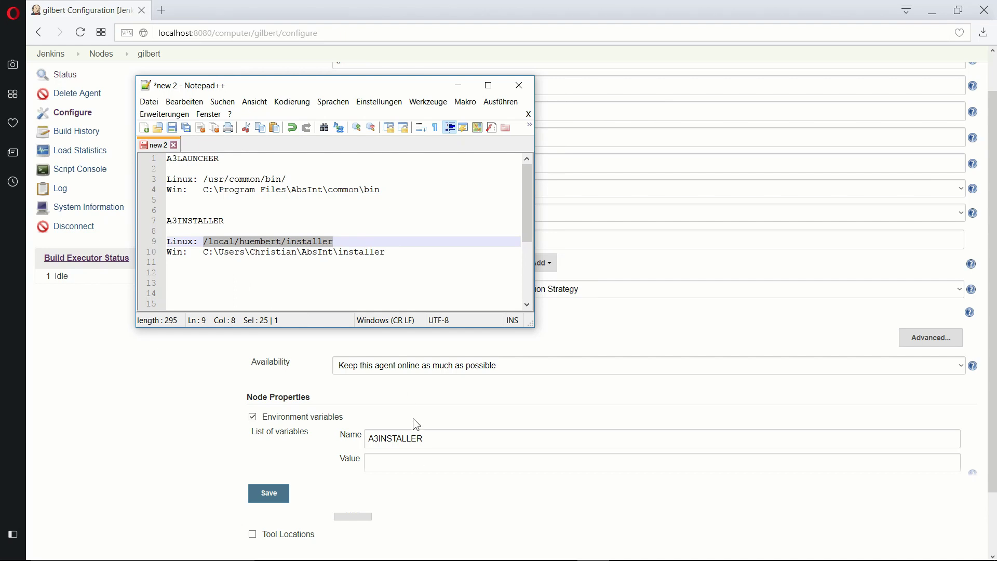
key(alt+Tab)
key(ctrl+v)
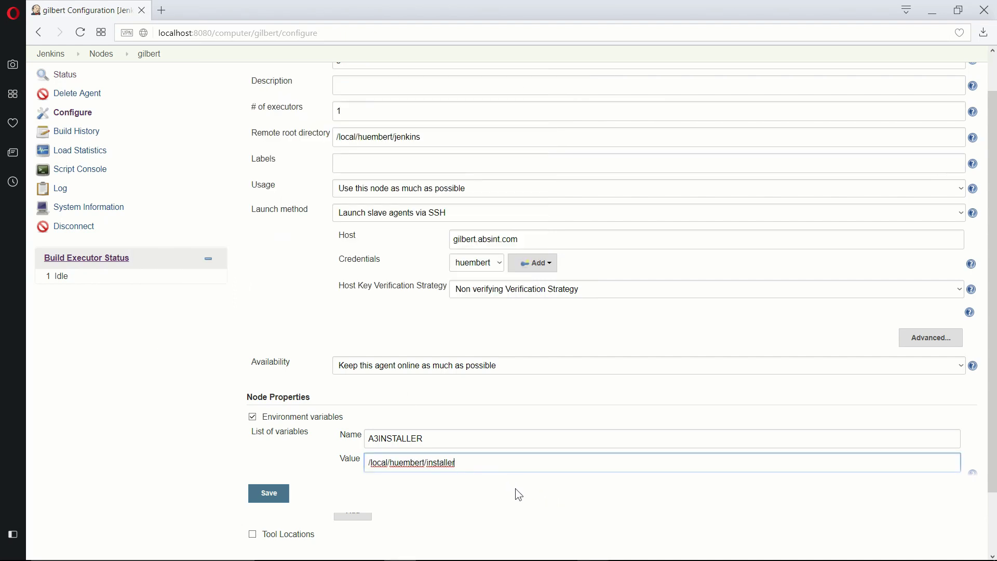
scroll(475, 497, down, 1)
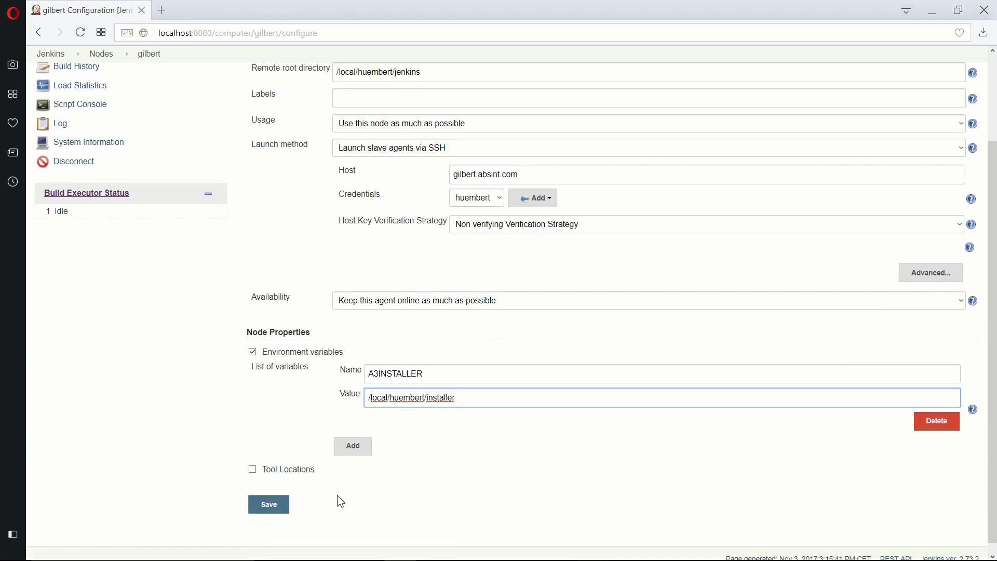
click(273, 507)
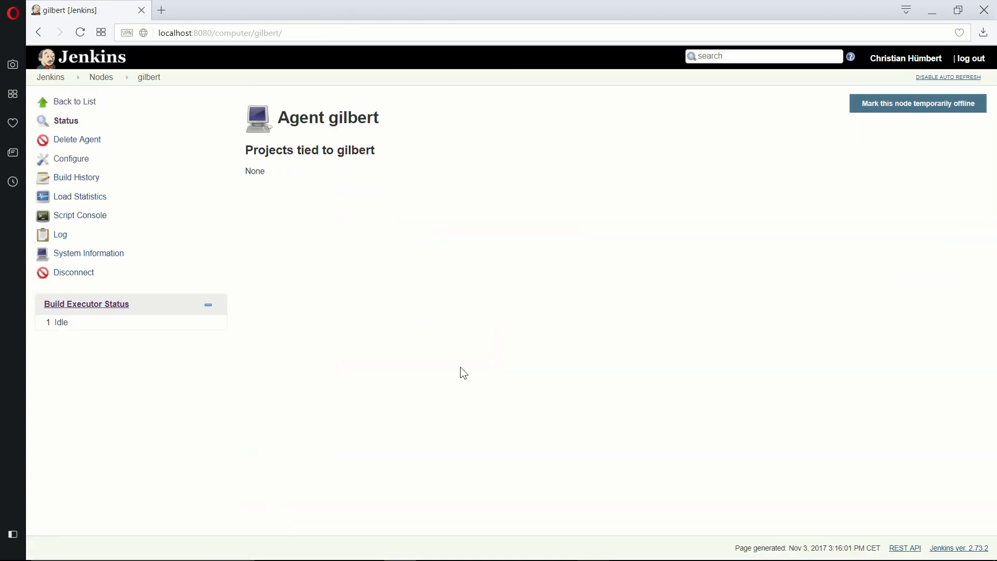
Step: Create a new freestyle project named a3_pcc_demo from the Jenkins dashboard
click(51, 78)
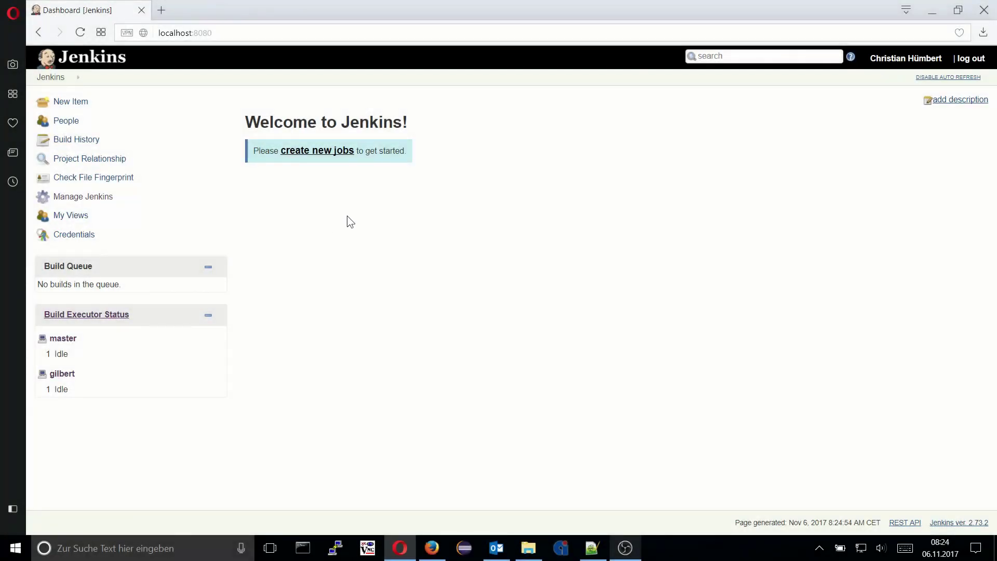
click(323, 152)
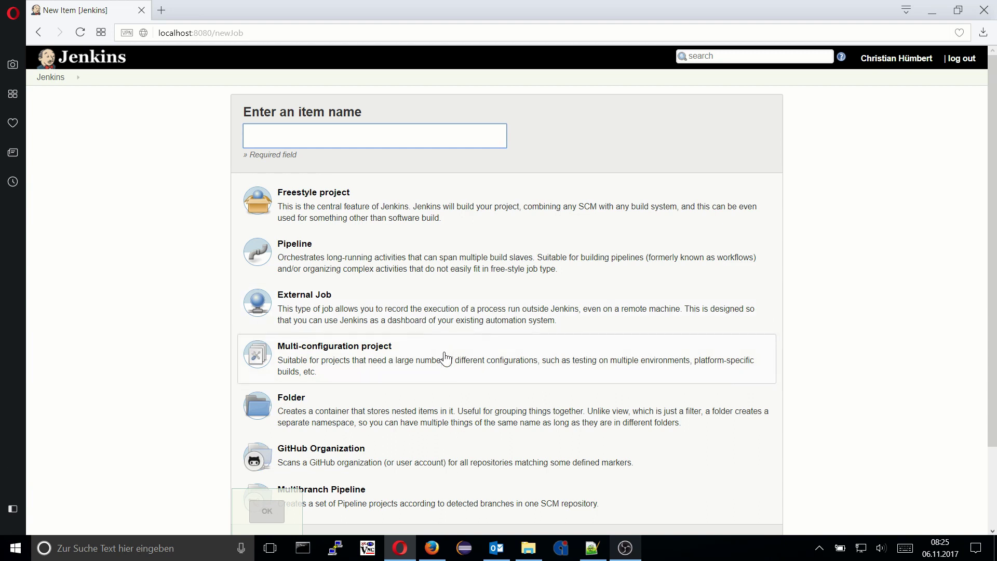
click(363, 213)
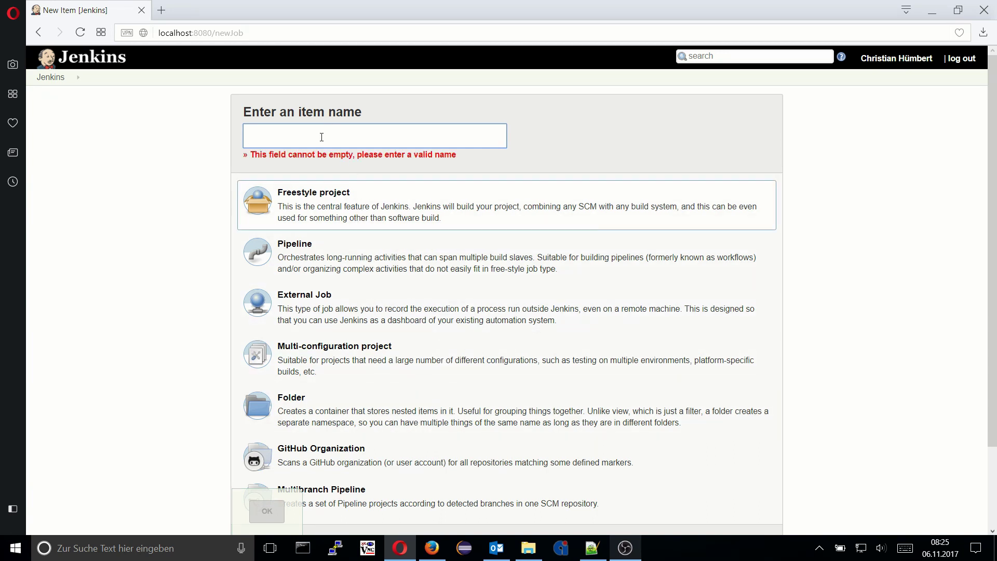
text(a3)
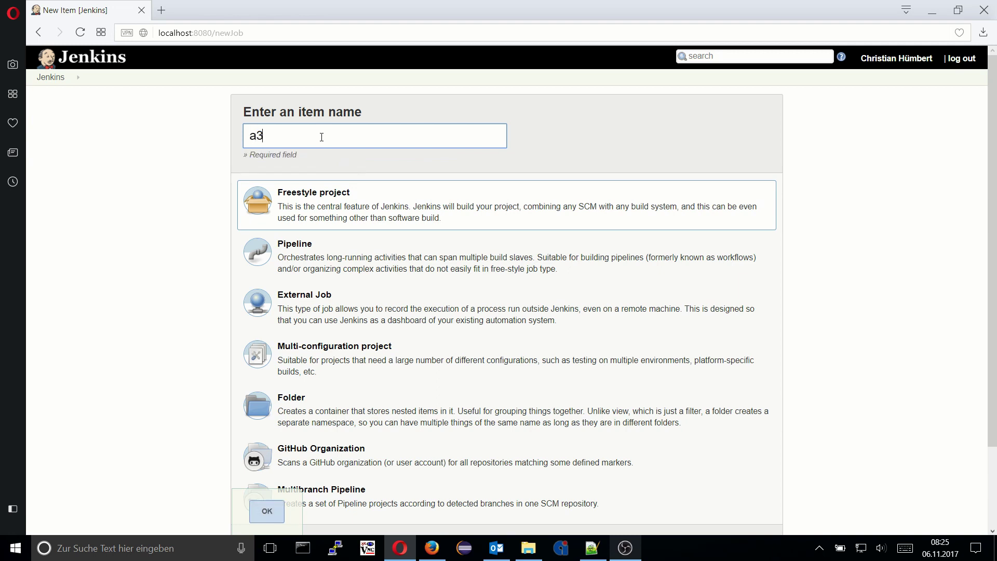
text(_pcc_demo)
scroll(973, 238, down, 2)
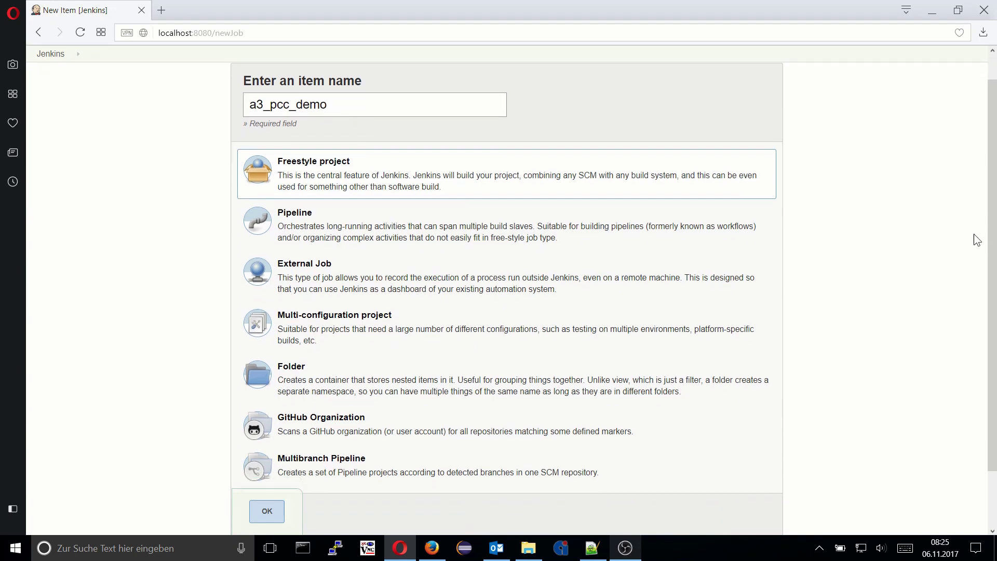
click(260, 466)
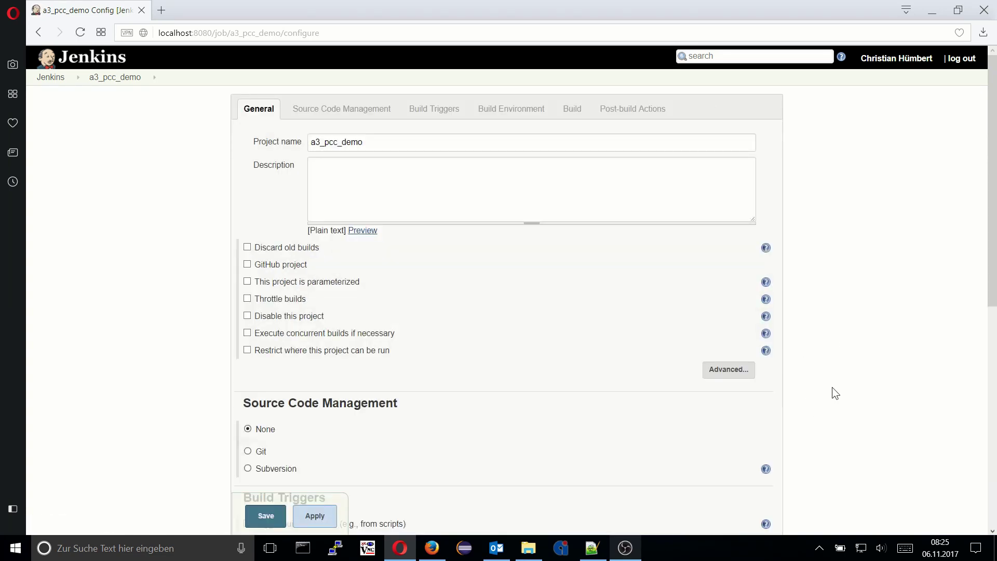
Step: Add an a³ Analysis Run build step to the a3_pcc_demo project
scroll(410, 431, down, 6)
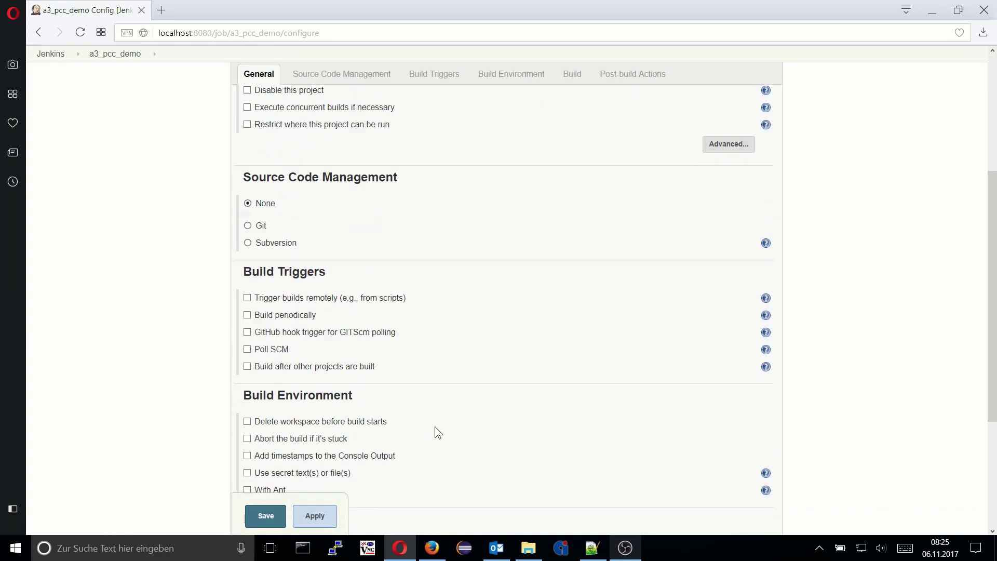
scroll(441, 411, down, 2)
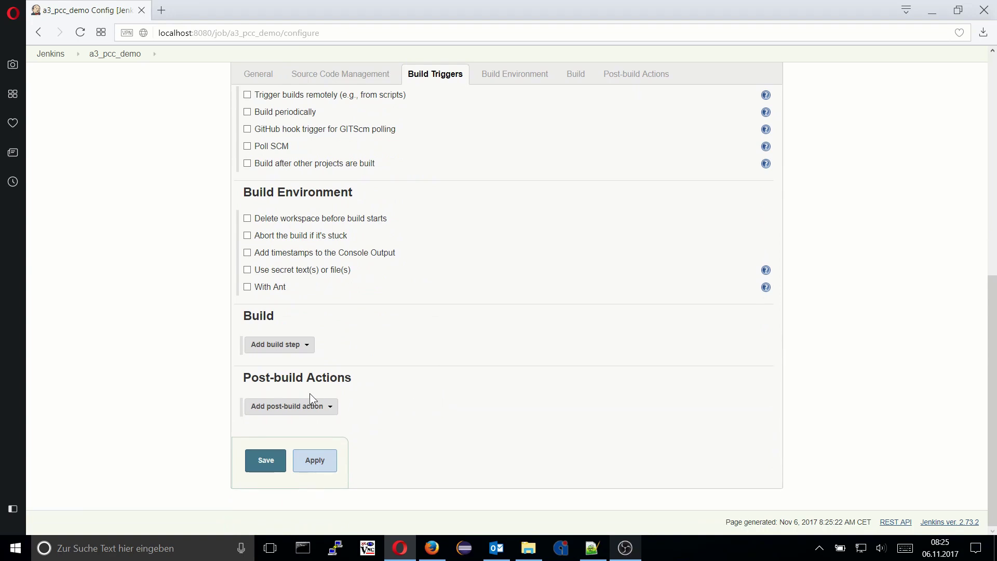
click(310, 349)
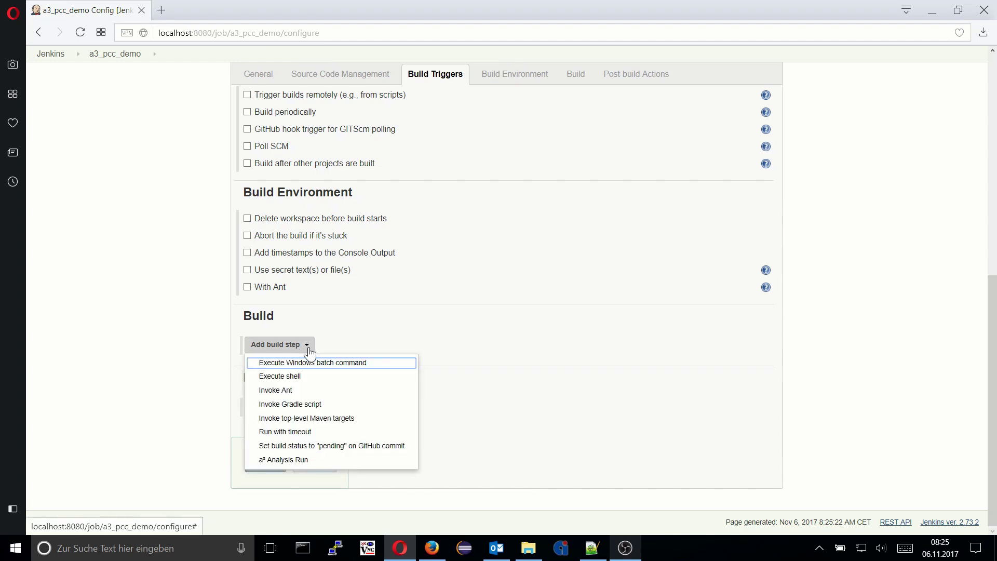
click(305, 460)
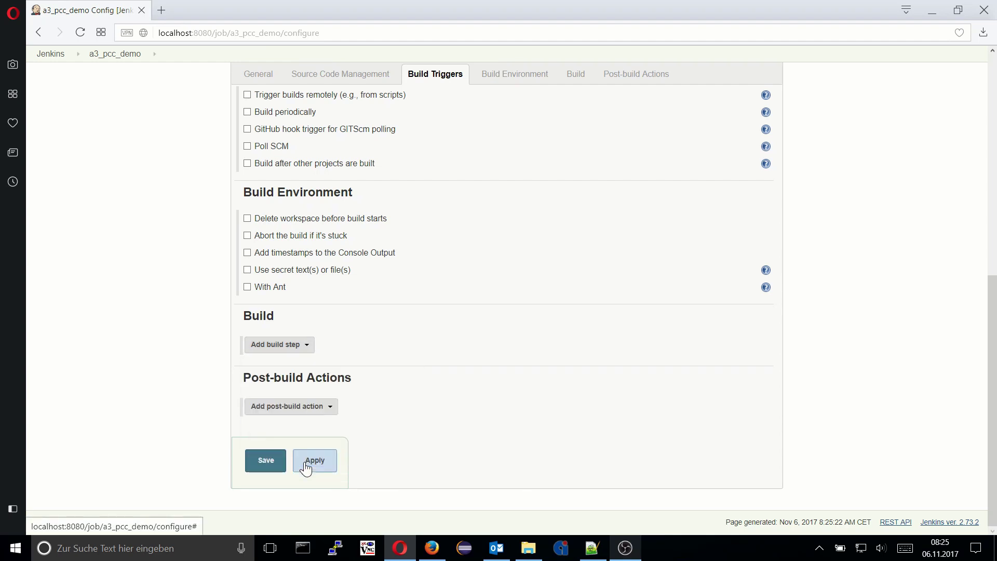
scroll(487, 455, down, 1)
scroll(485, 448, down, 2)
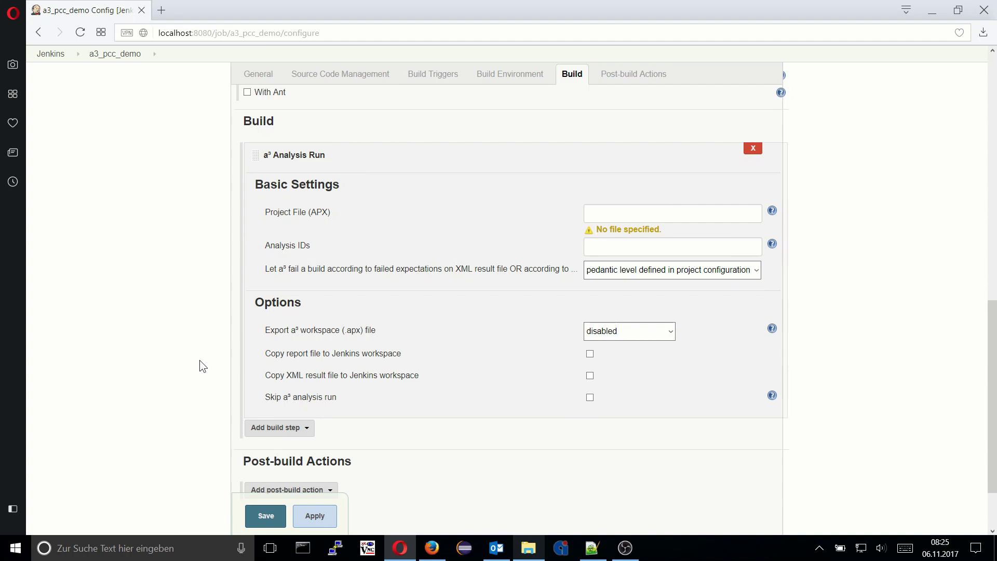
Step: Set the analysis run's project file to scenarios_a3.apx, using the JenkinsDemo\demo\ppc folder path copied from File Explorer, and check the full path
click(528, 548)
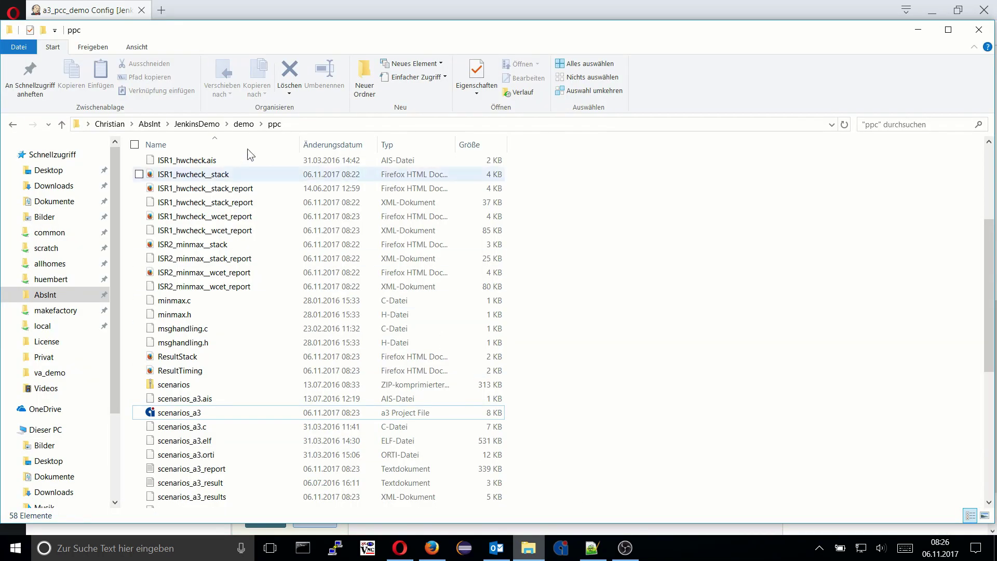
click(311, 124)
key(ctrl+c)
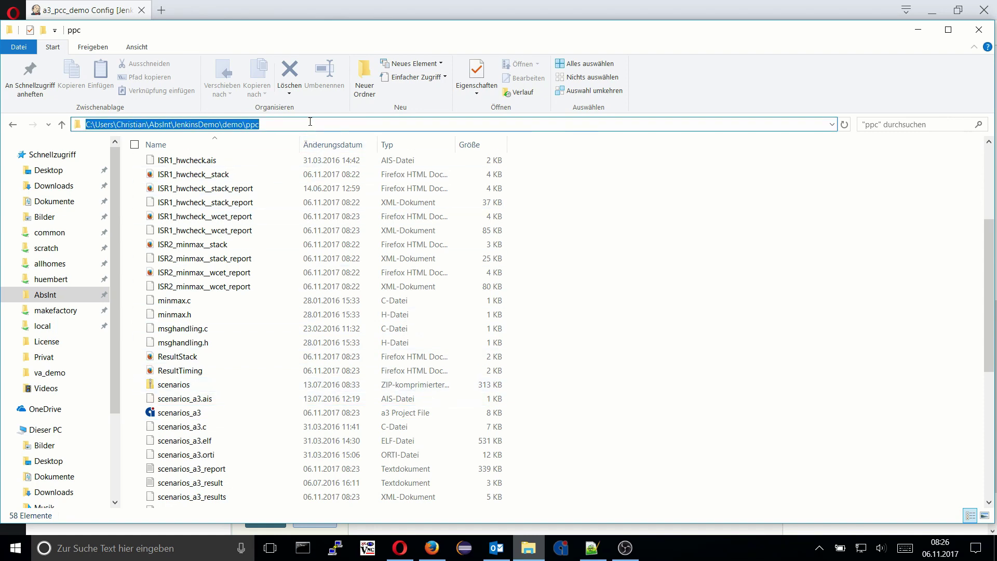
click(918, 29)
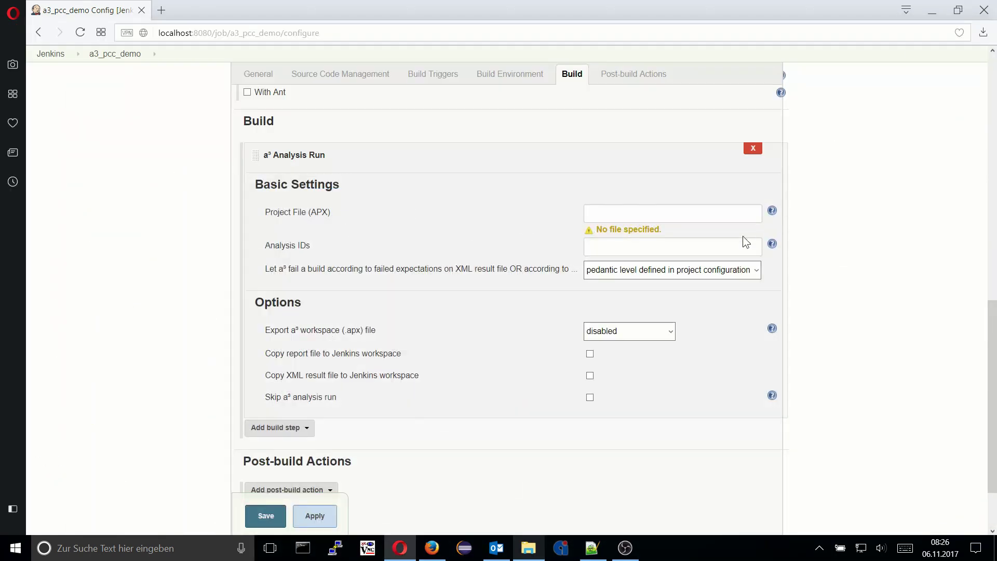
click(666, 213)
key(ctrl+v)
text(\scenar)
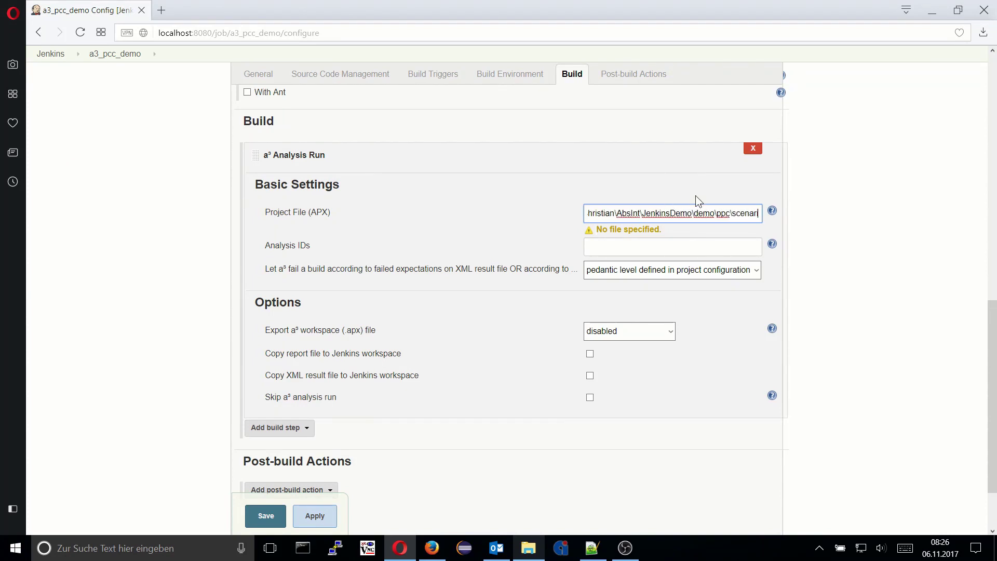
text(ios_a3.apx)
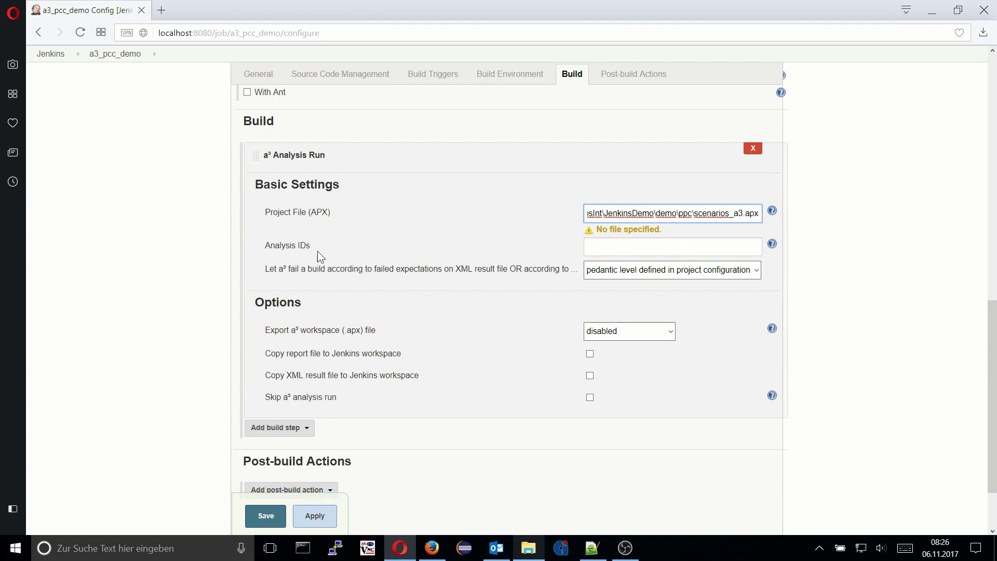
click(623, 244)
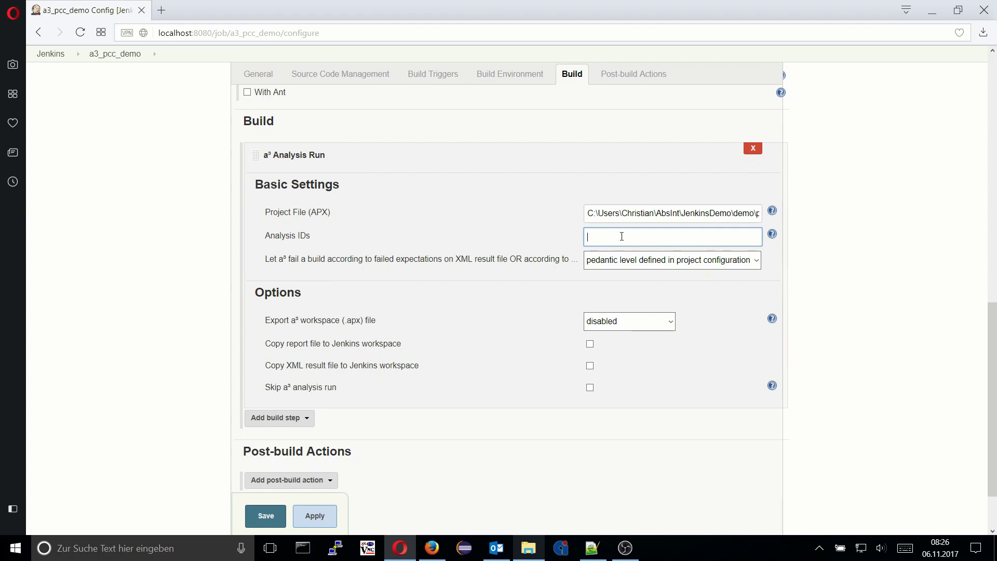
click(589, 215)
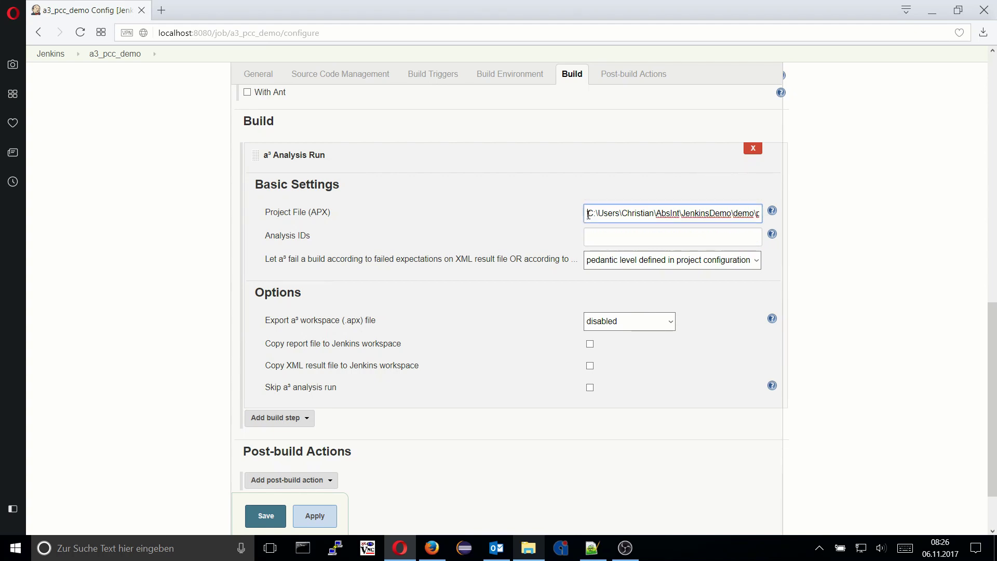
drag(588, 215, 826, 219)
click(758, 215)
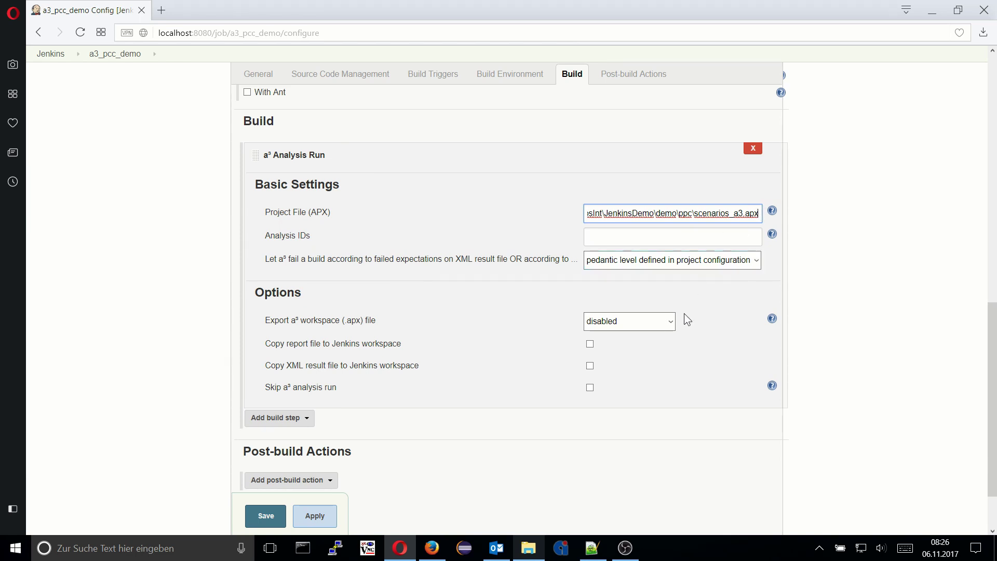
Step: Open the scenarios_a3 project from File Explorer in the AbsInt Advanced Analyzer, review its analysis IDs and results, and return to Jenkins
click(530, 548)
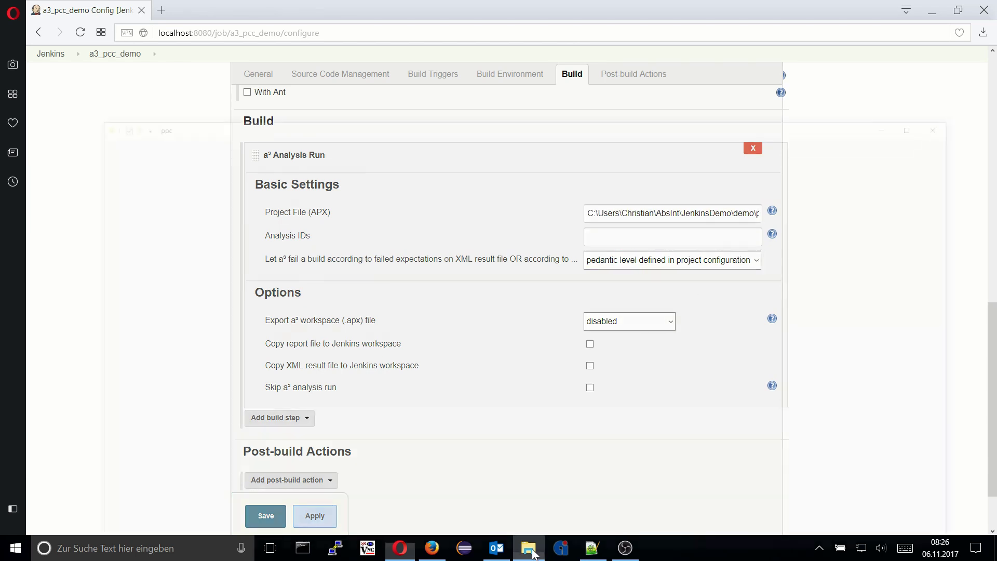
double_click(235, 413)
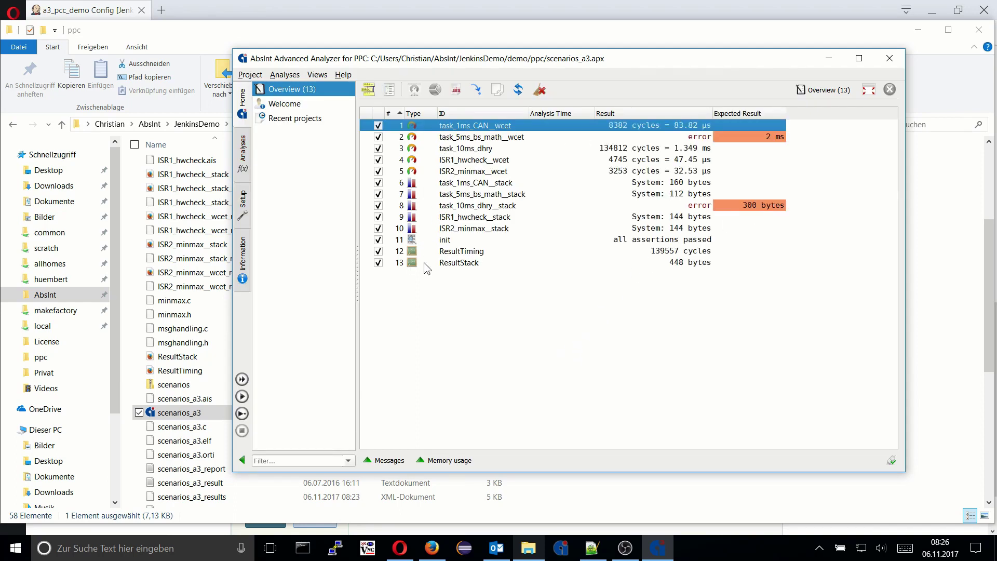
click(459, 241)
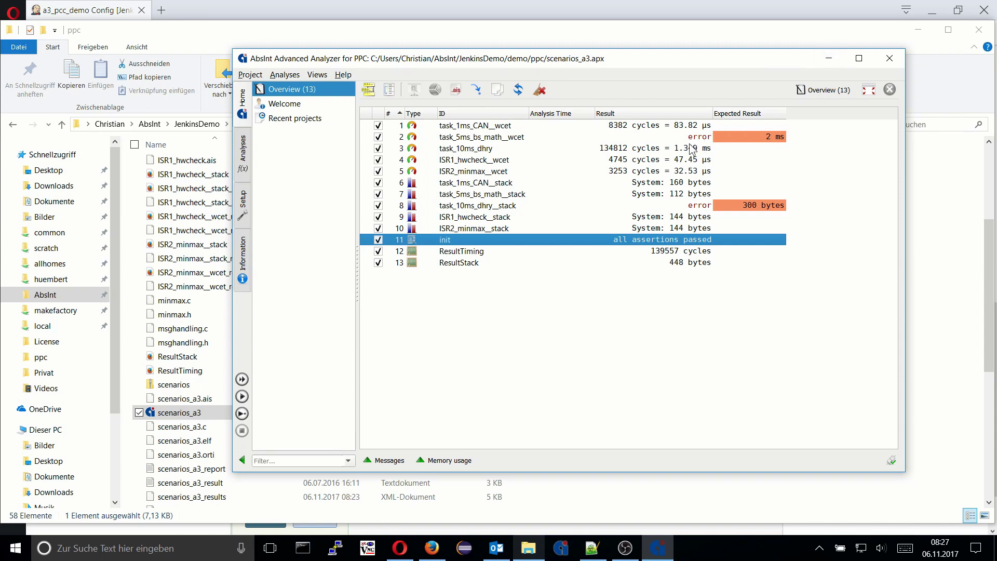
click(833, 60)
click(908, 30)
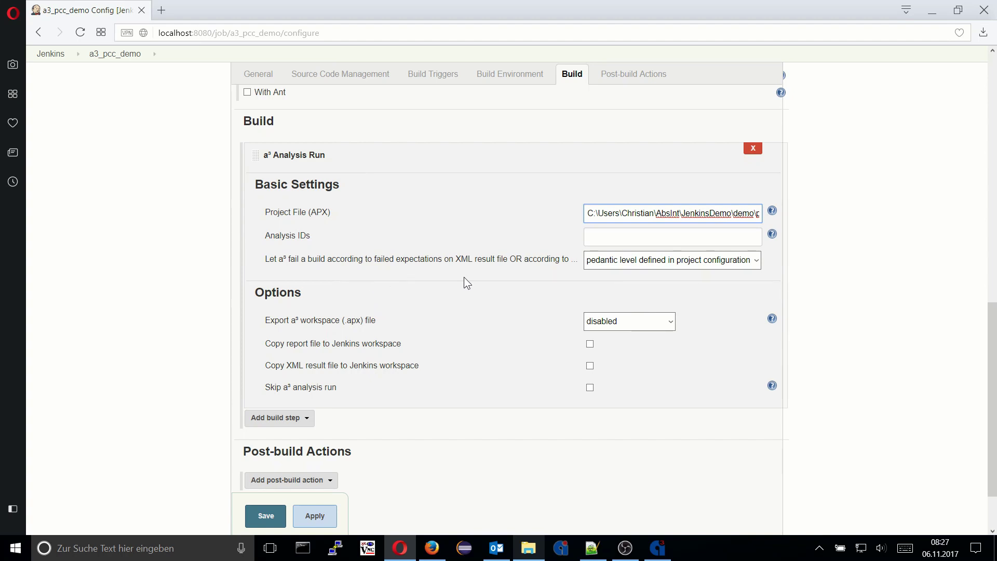
Step: Set the a³ build failure criterion to "errors and warnings (pedantic high)"
click(699, 259)
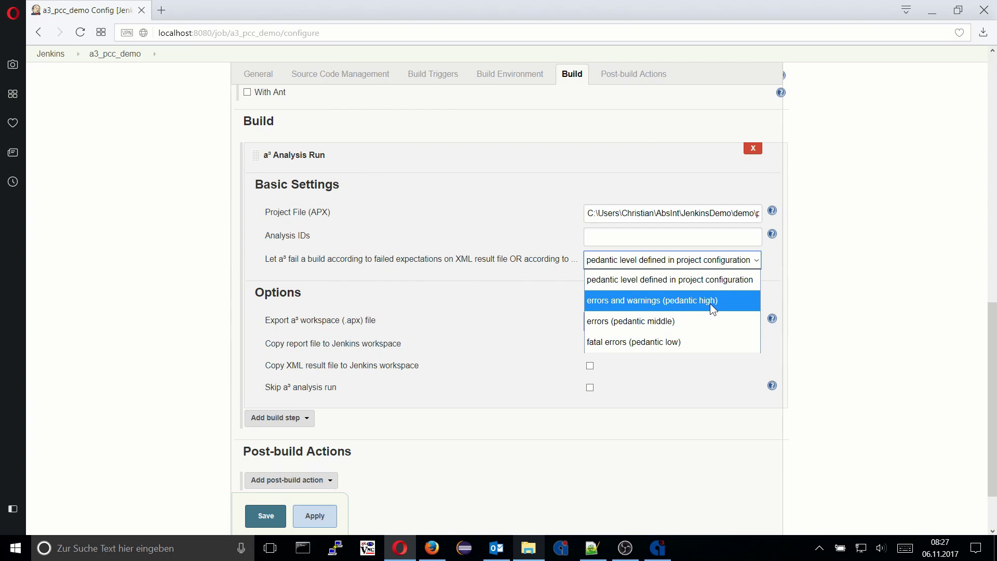
click(647, 300)
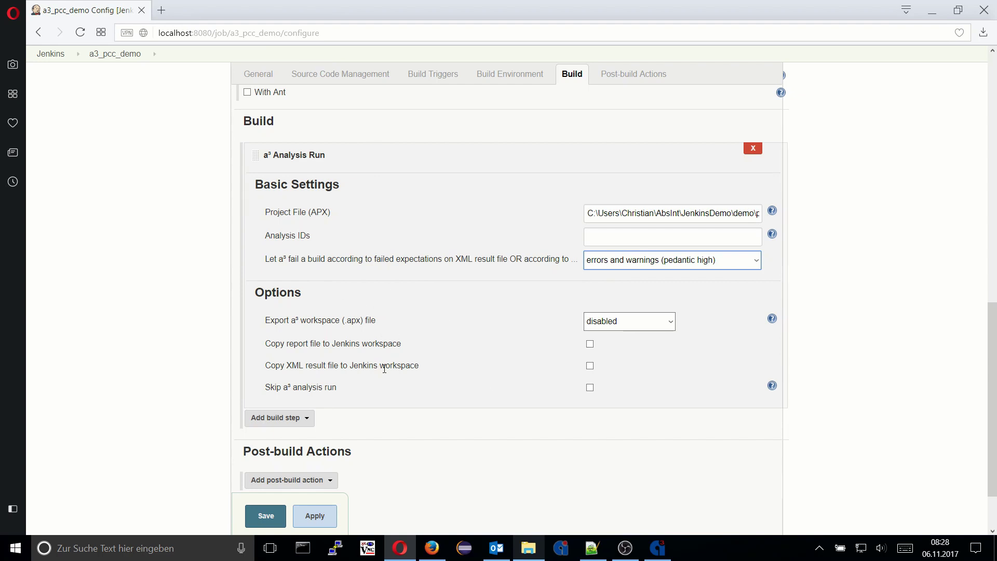
Step: Set the a³ workspace (.apx) file export to "to Jenkins workspace" and save the project configuration
scroll(448, 380, down, 2)
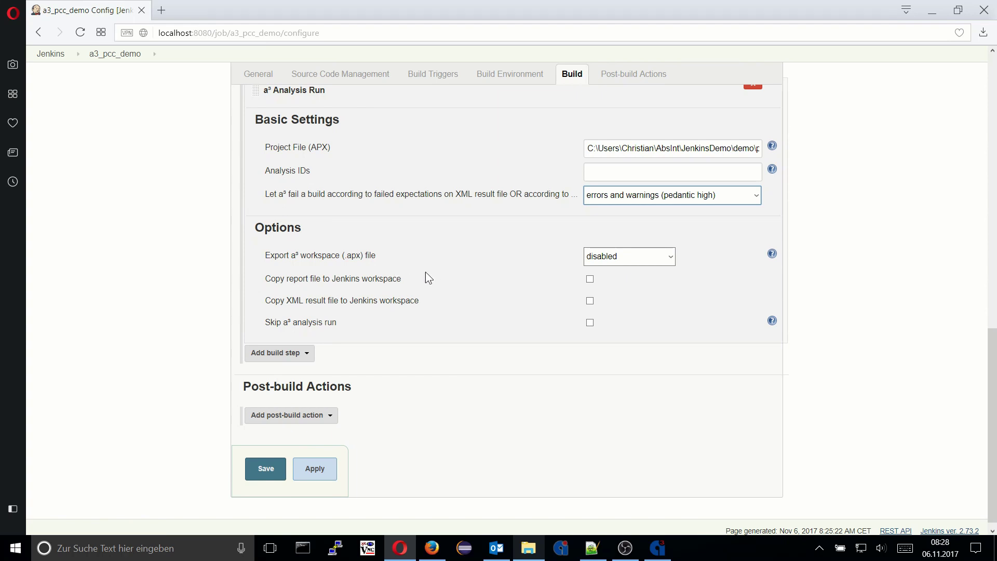
click(670, 258)
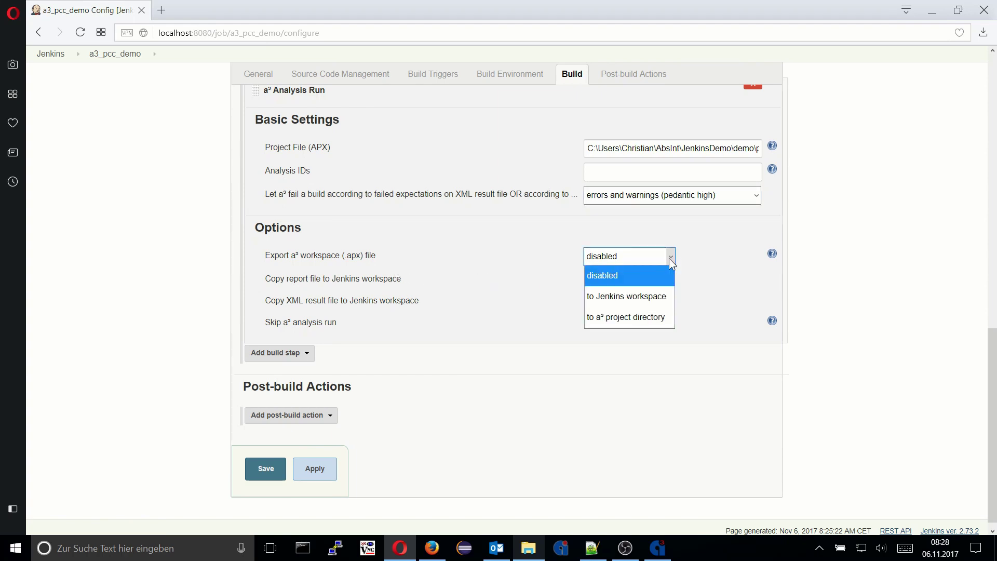
click(667, 298)
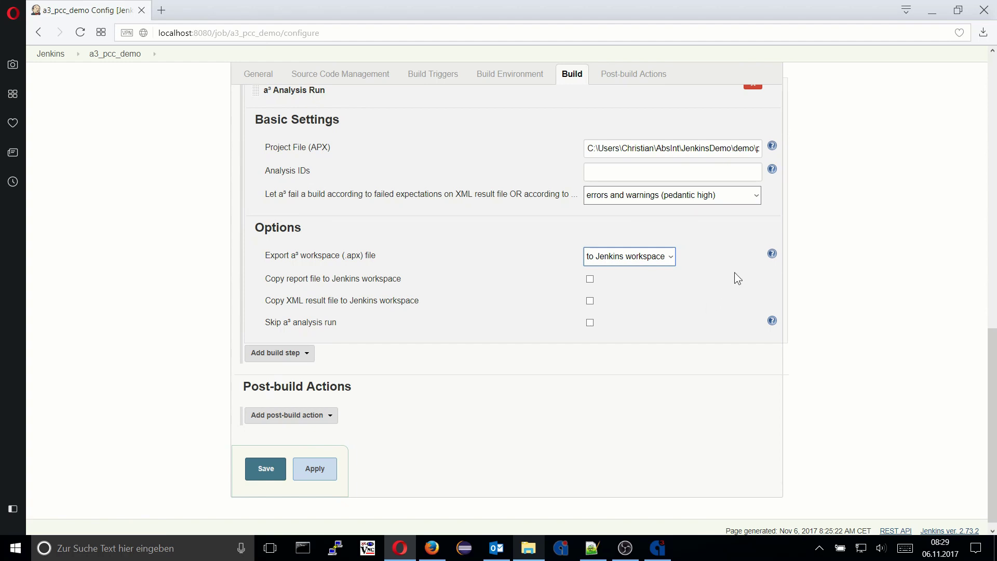
scroll(734, 276, up, 1)
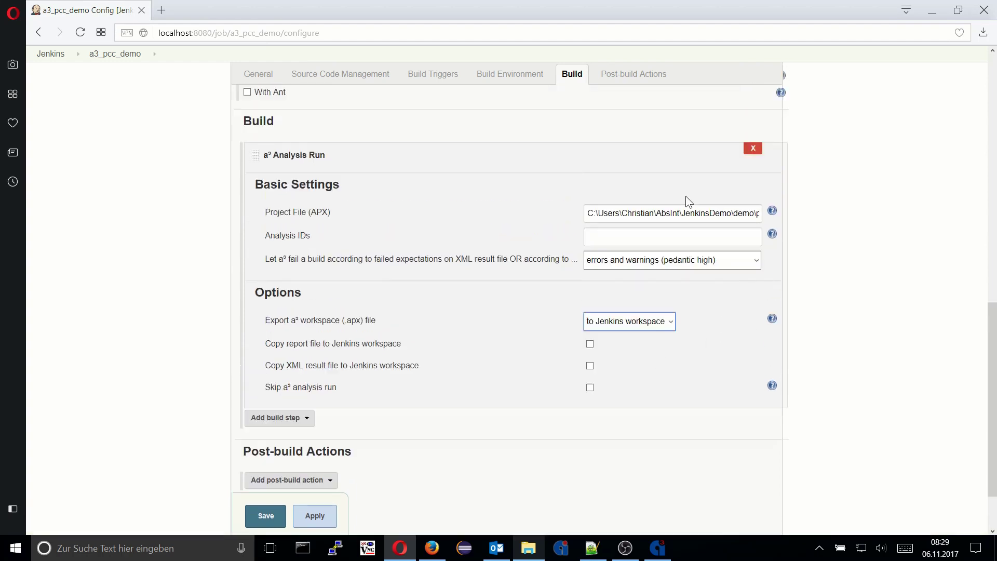
click(272, 520)
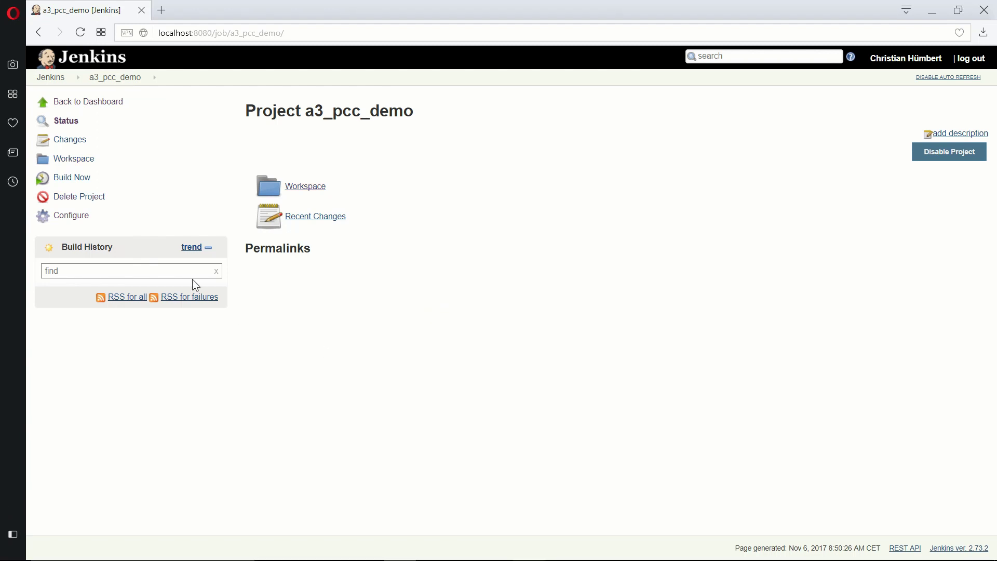
Step: Start a build of a3_pcc_demo and open the console output of build #1
click(70, 179)
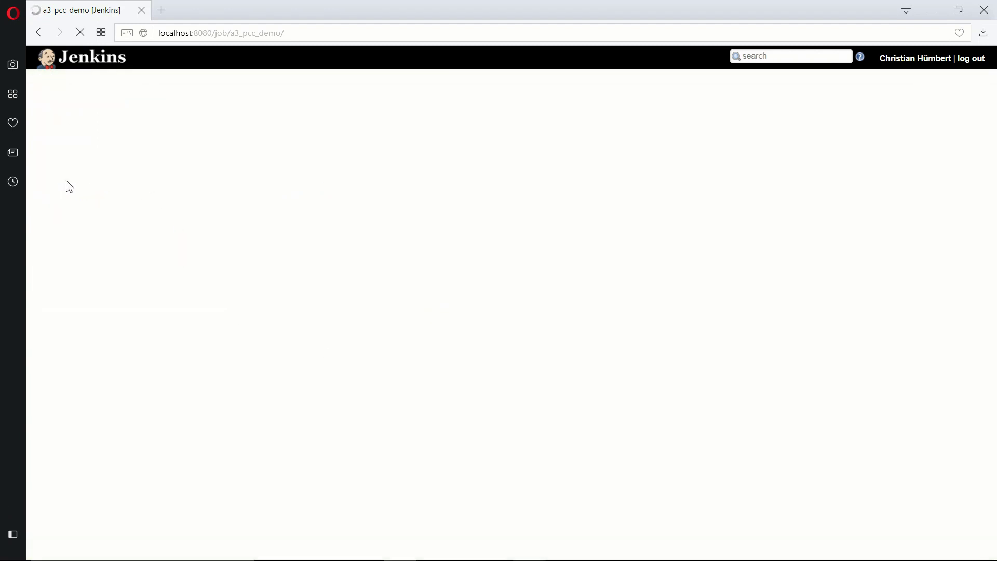
click(71, 182)
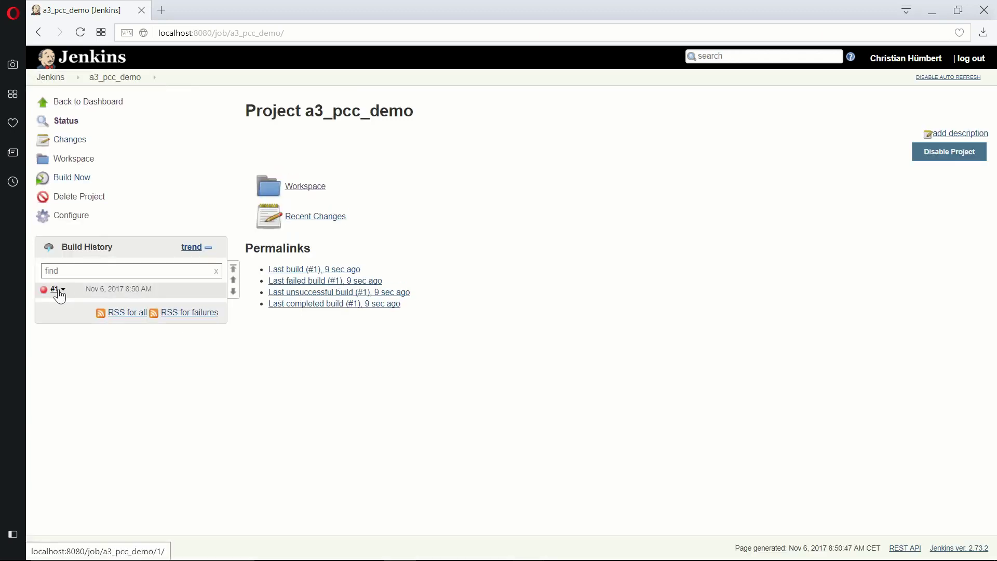
click(63, 289)
click(111, 325)
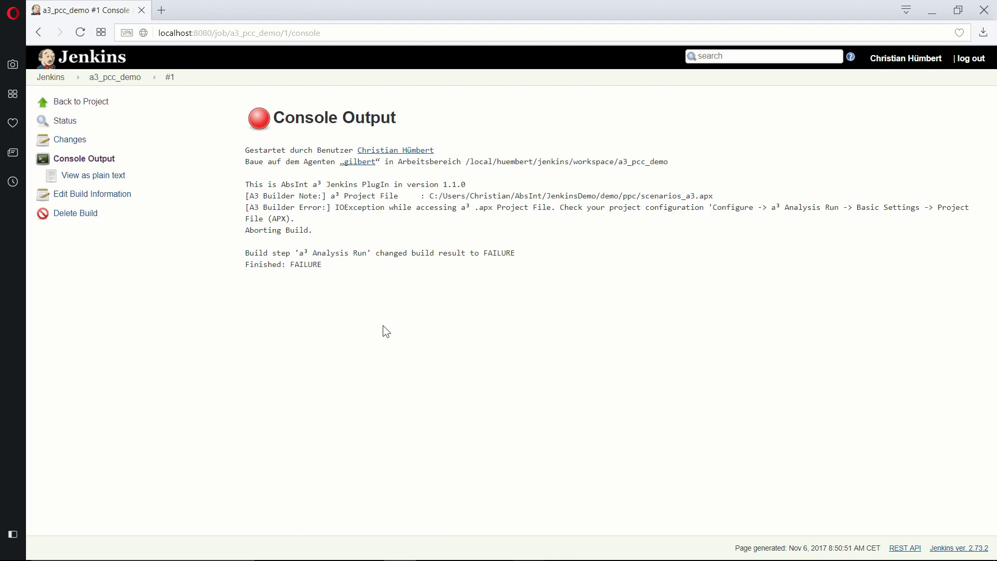
Step: Return to the dashboard, reopen the console output of a3_pcc_demo build #1, and check the a³ project file path it reports
click(52, 79)
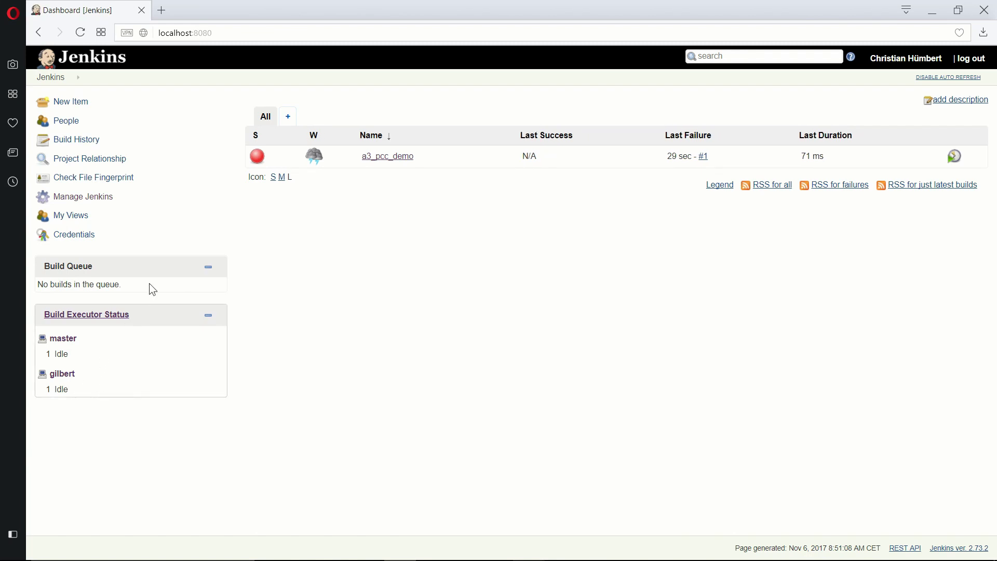
click(394, 154)
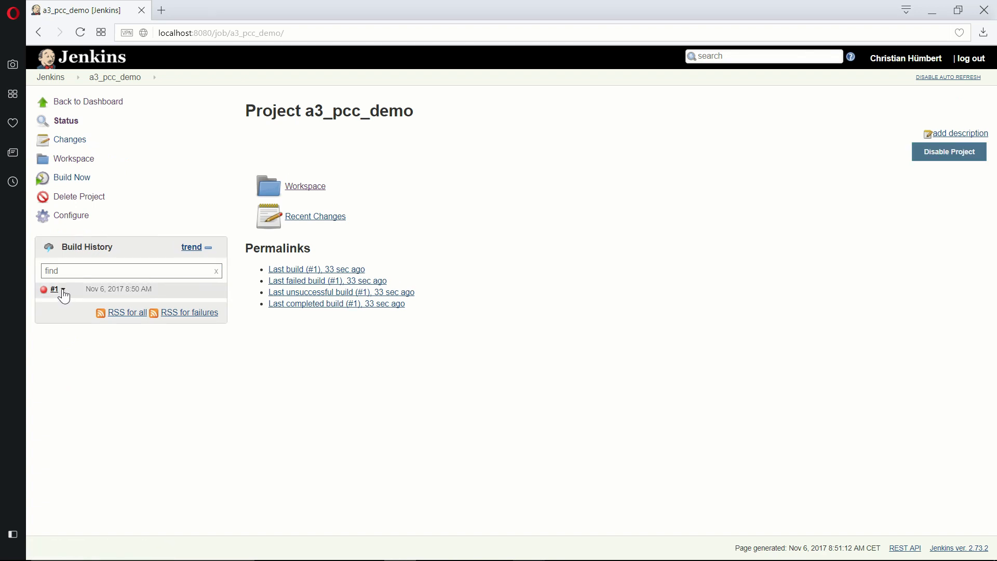
click(57, 290)
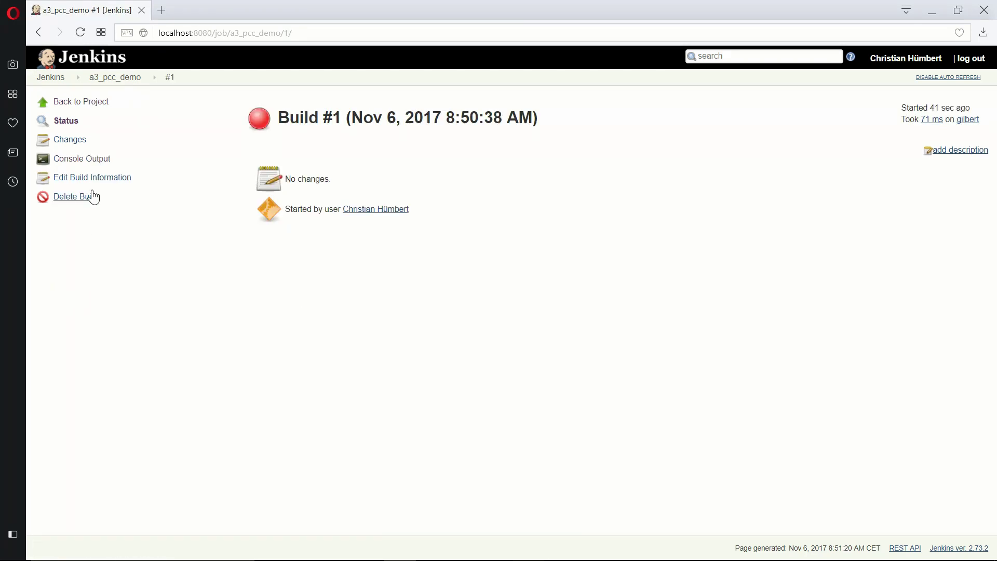
click(90, 162)
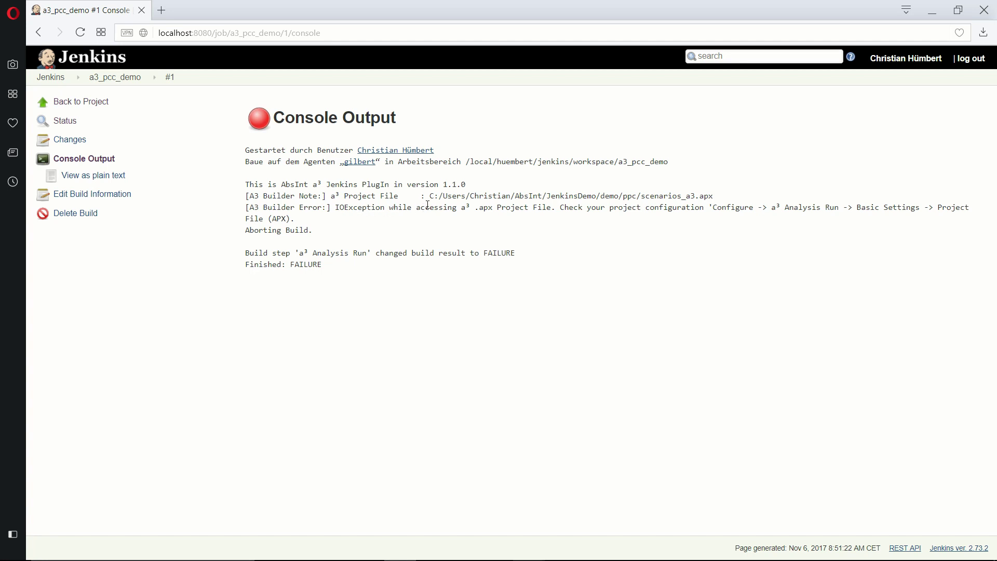
drag(430, 196, 719, 200)
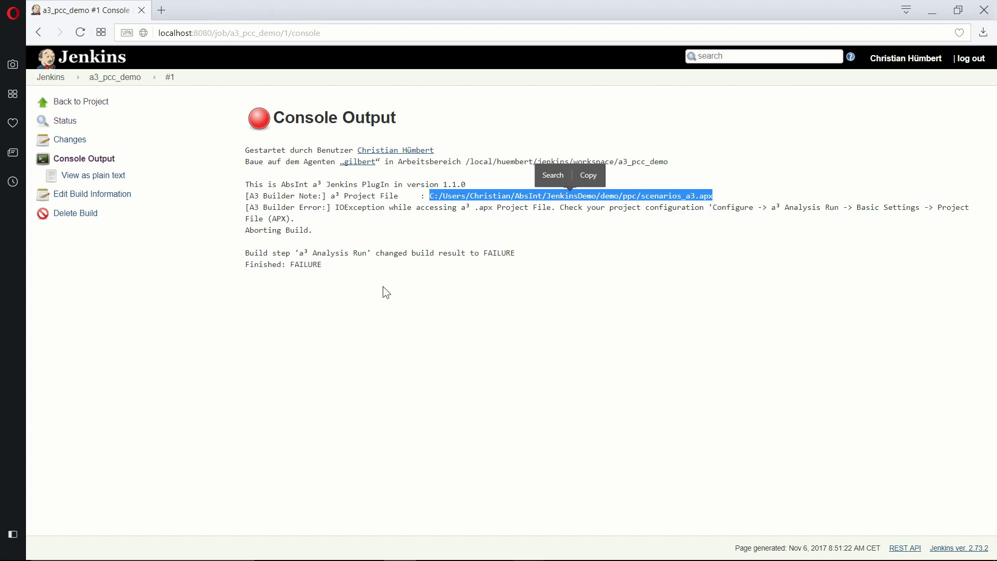
click(367, 287)
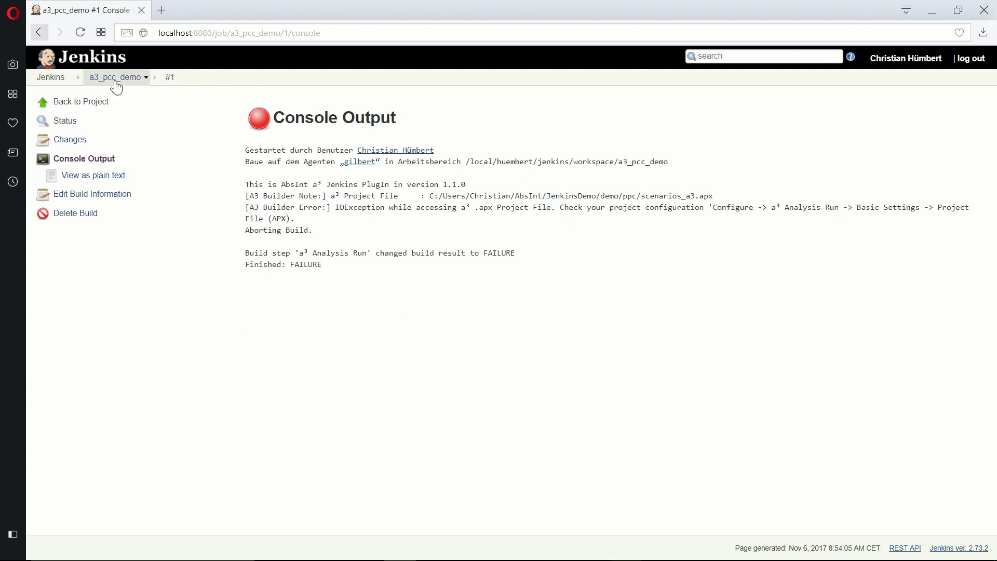
Step: Change the analysis run's project file path in the a3_pcc_demo configuration to ${A3PROJECTS}\ppc\scenarios_a3.apx and save
click(115, 81)
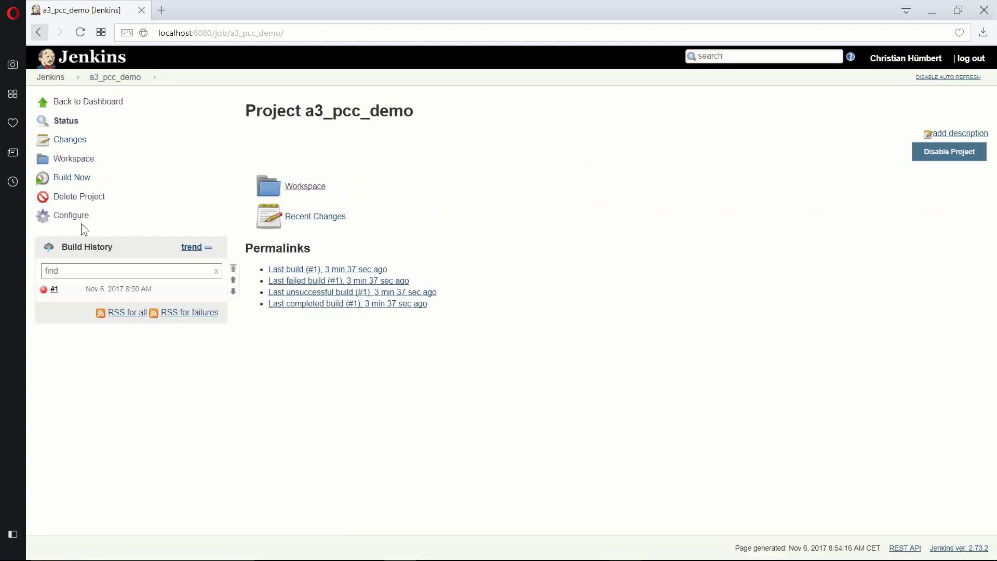
click(75, 219)
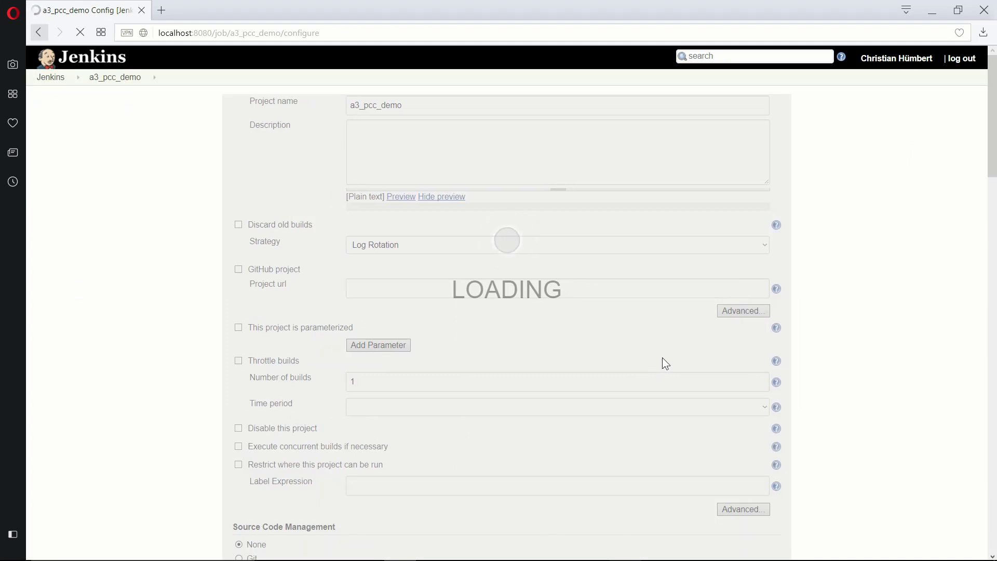
scroll(660, 359, down, 7)
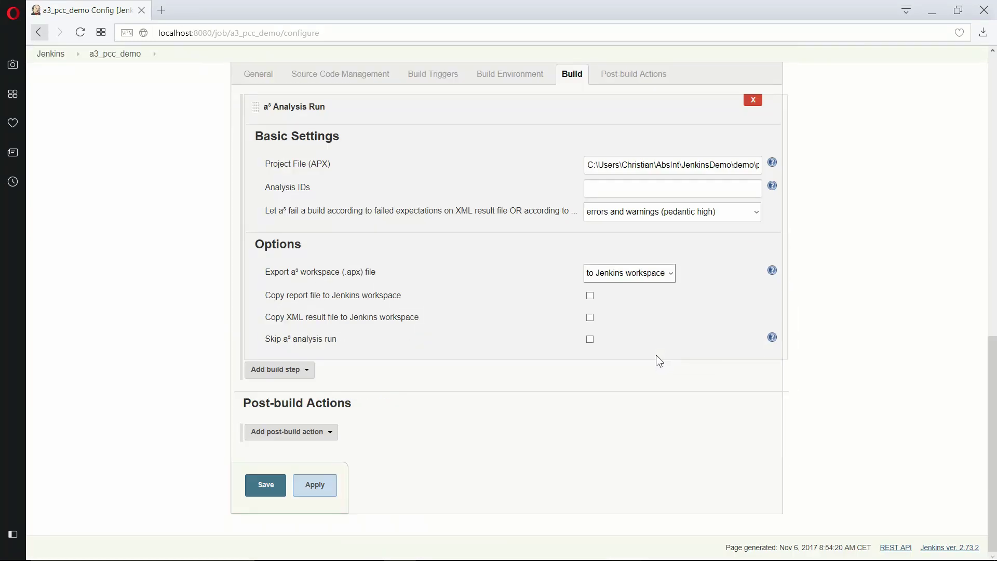
scroll(634, 355, up, 1)
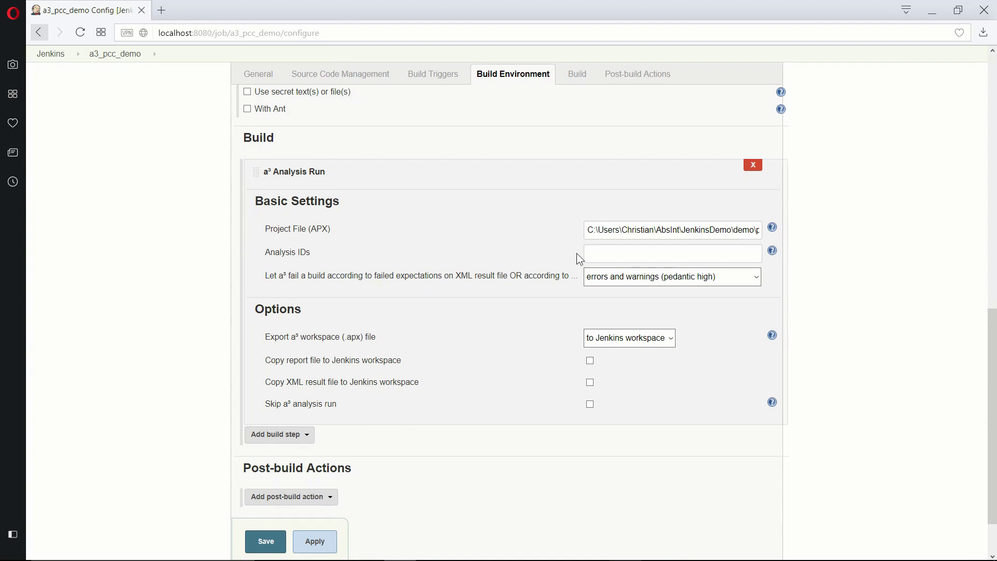
drag(590, 232, 677, 231)
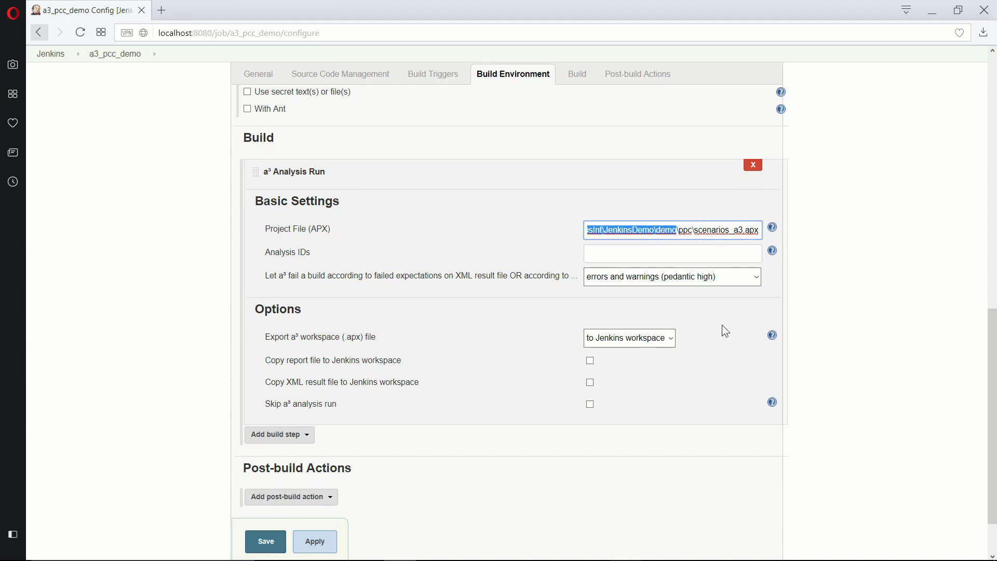
text($)
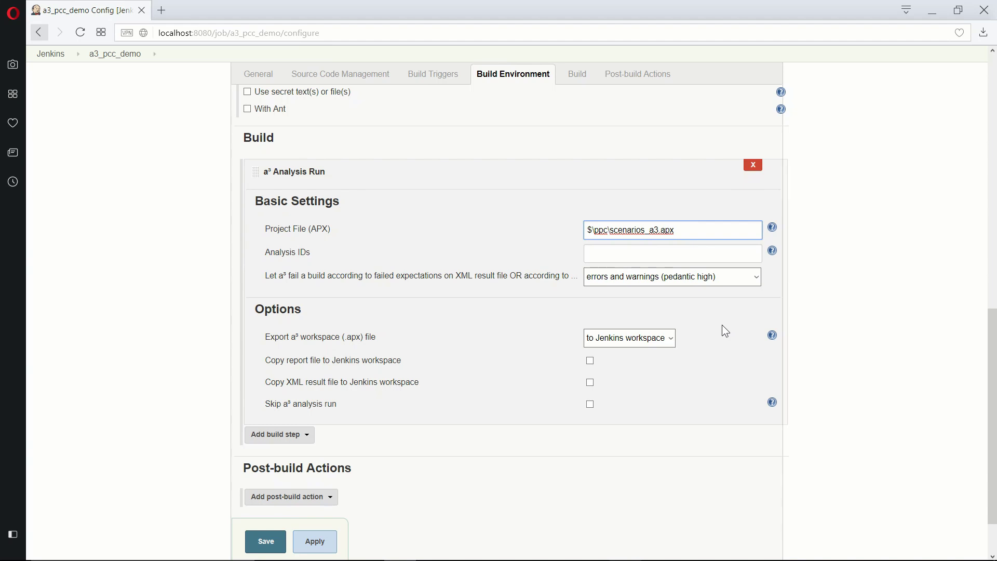
text({A3)
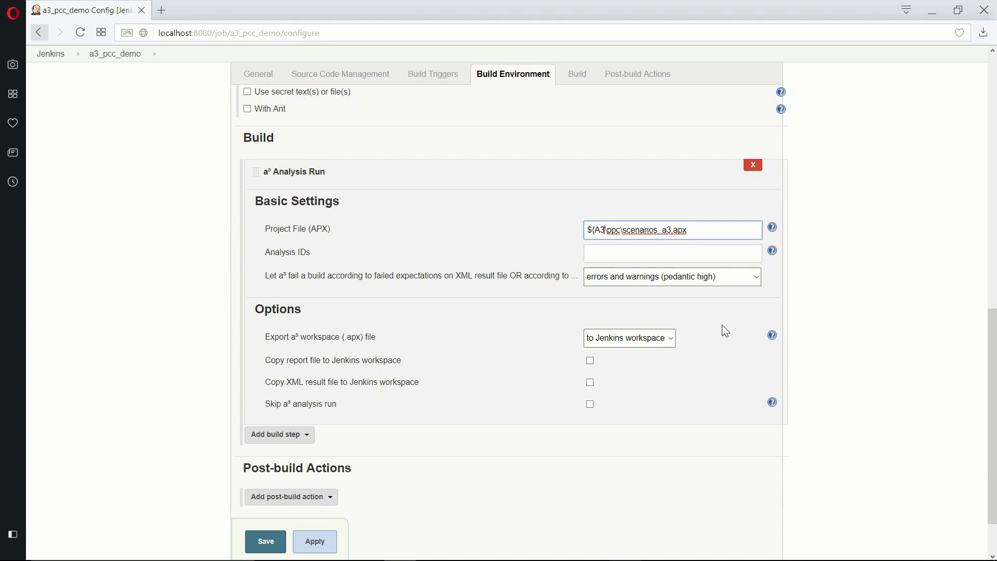
text(PROJEC)
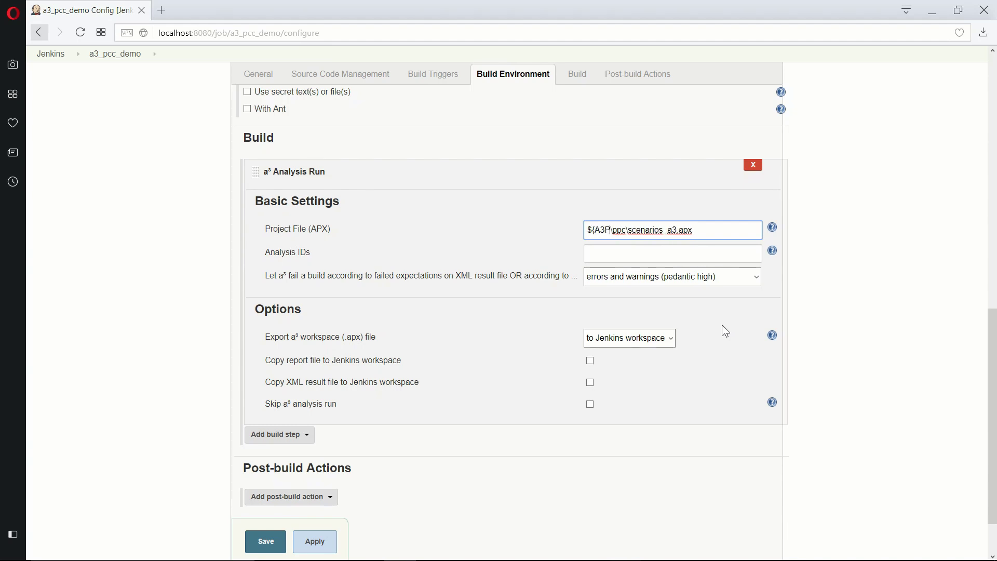
text(TS)
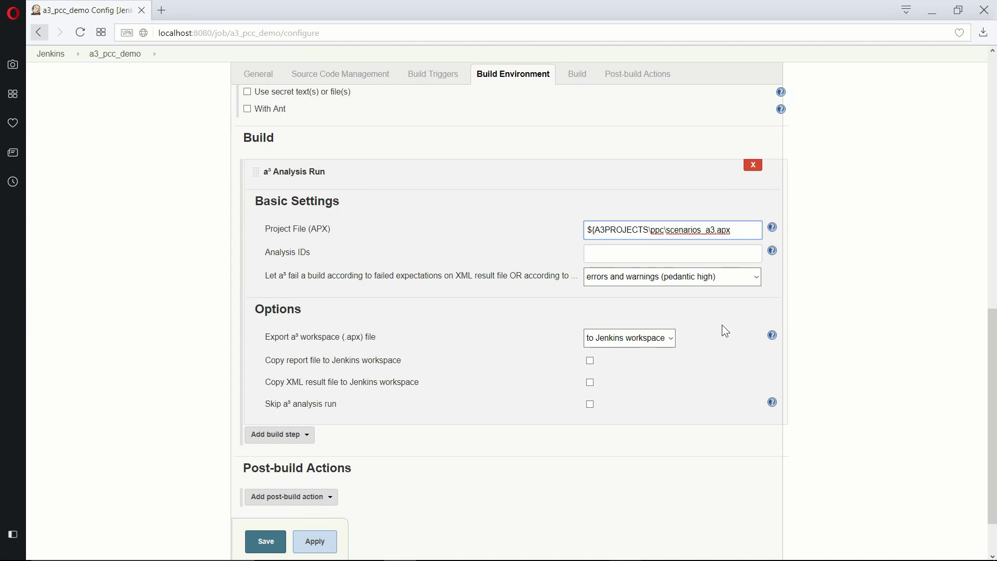
text(})
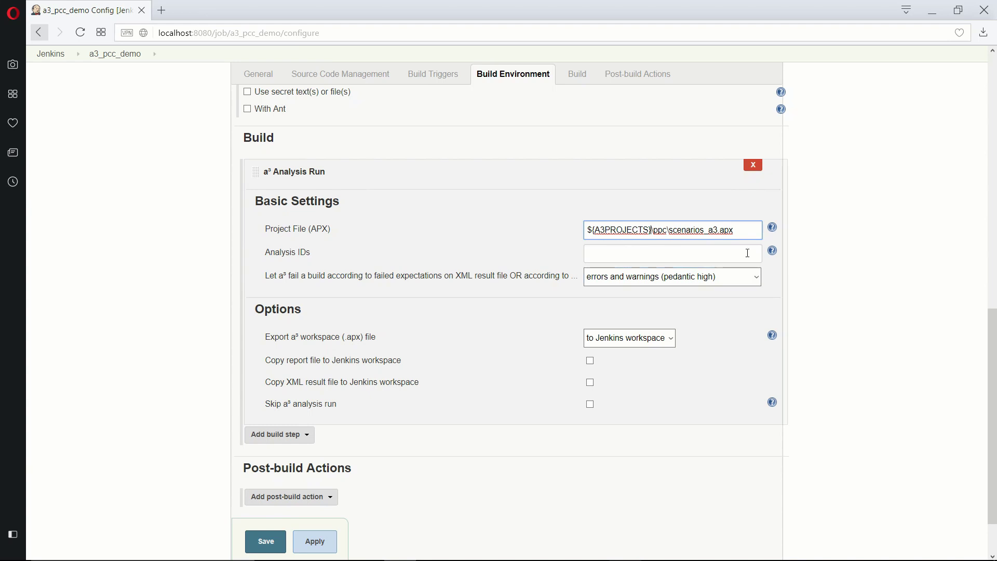
click(265, 545)
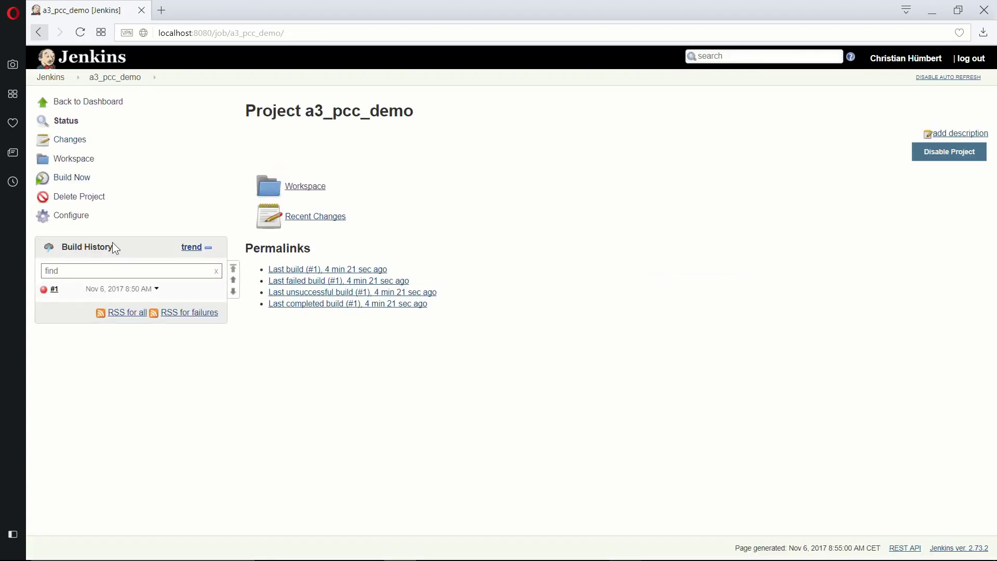
Step: Run a3_pcc_demo again and open the console output of build #2
click(77, 184)
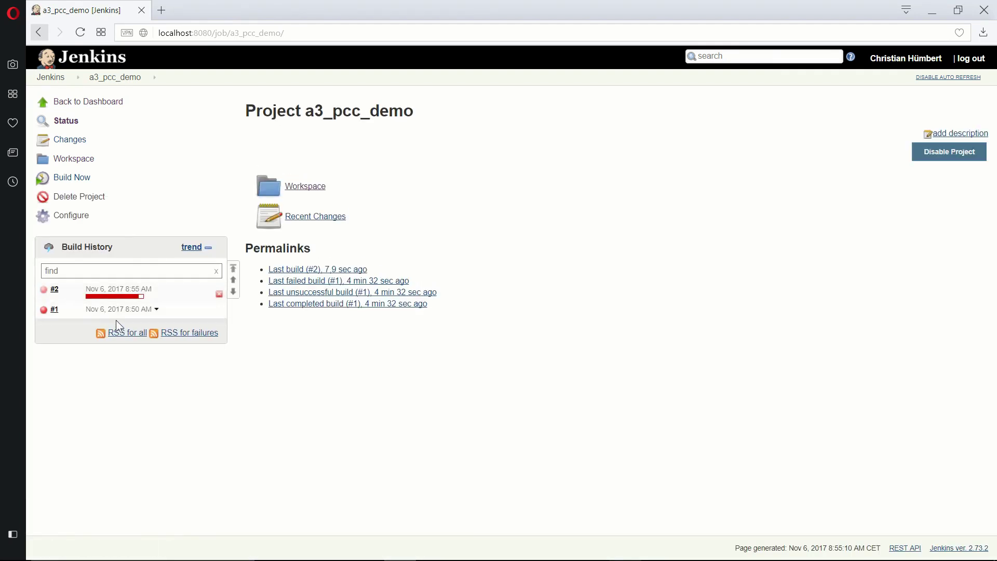
click(63, 291)
click(101, 326)
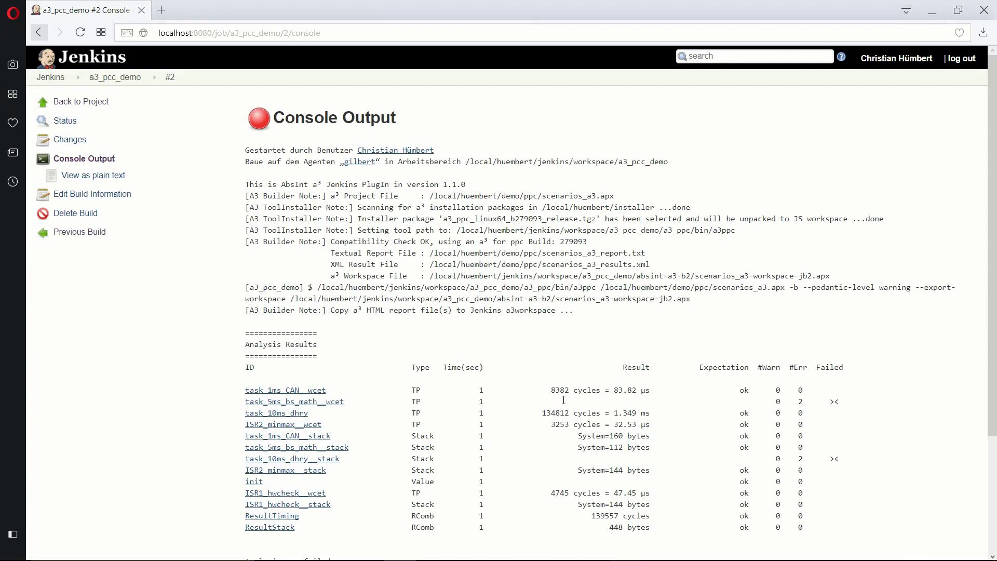
Step: Examine build #2's console output for the final build status, the selected installer package and the a³ tool path
scroll(564, 400, down, 3)
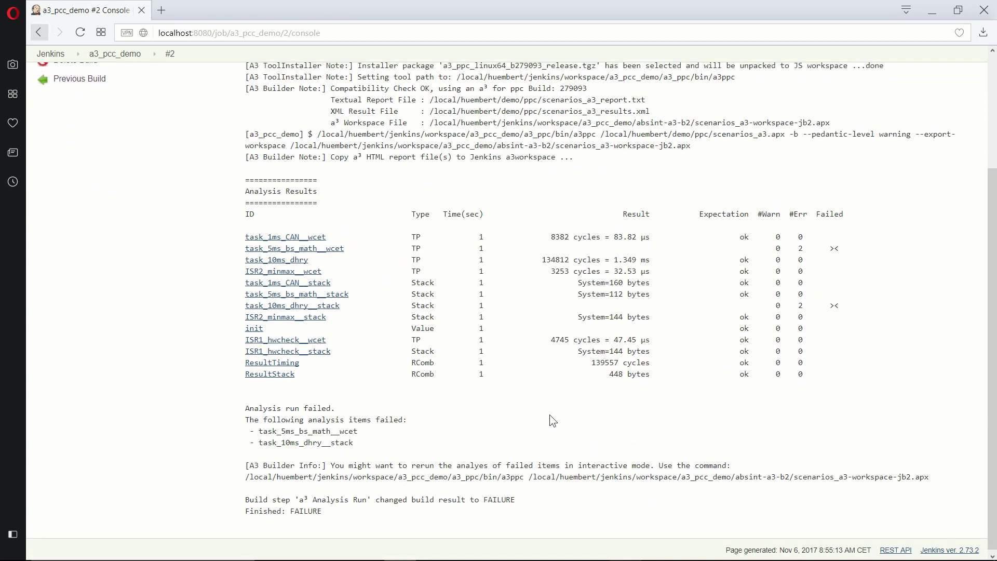
scroll(550, 415, up, 3)
scroll(366, 510, down, 3)
drag(336, 508, 245, 509)
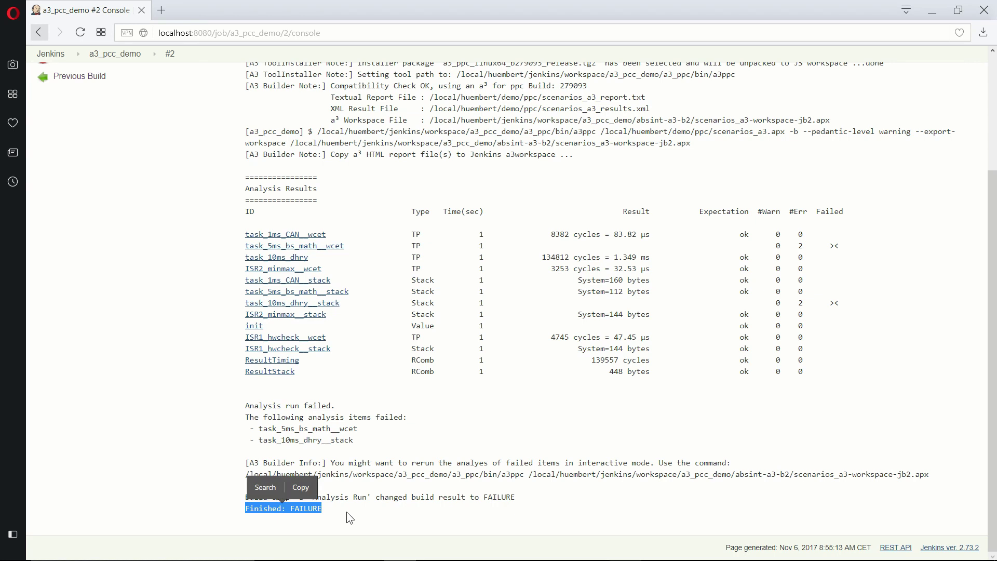
scroll(409, 511, up, 1)
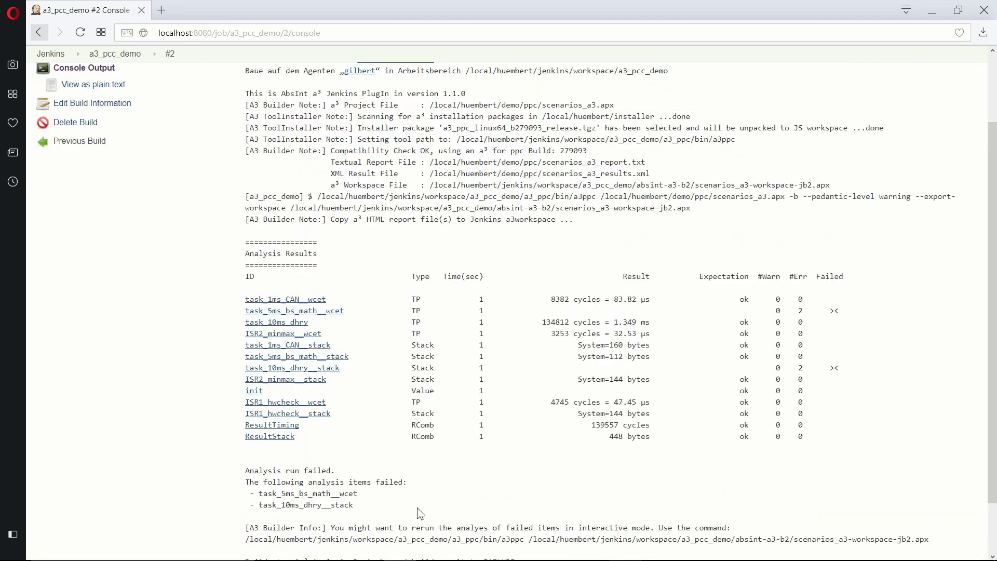
scroll(417, 508, up, 1)
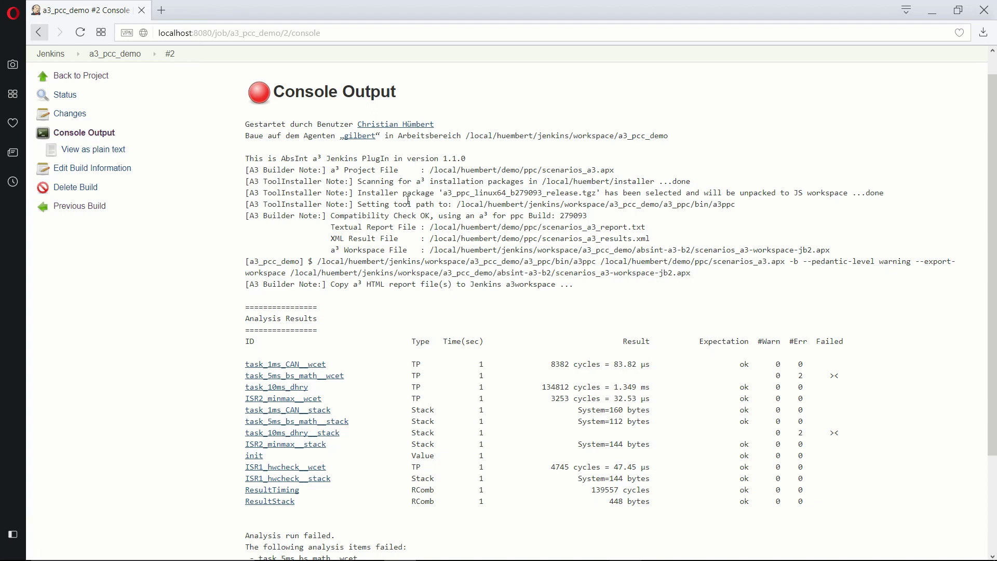
drag(601, 192, 439, 196)
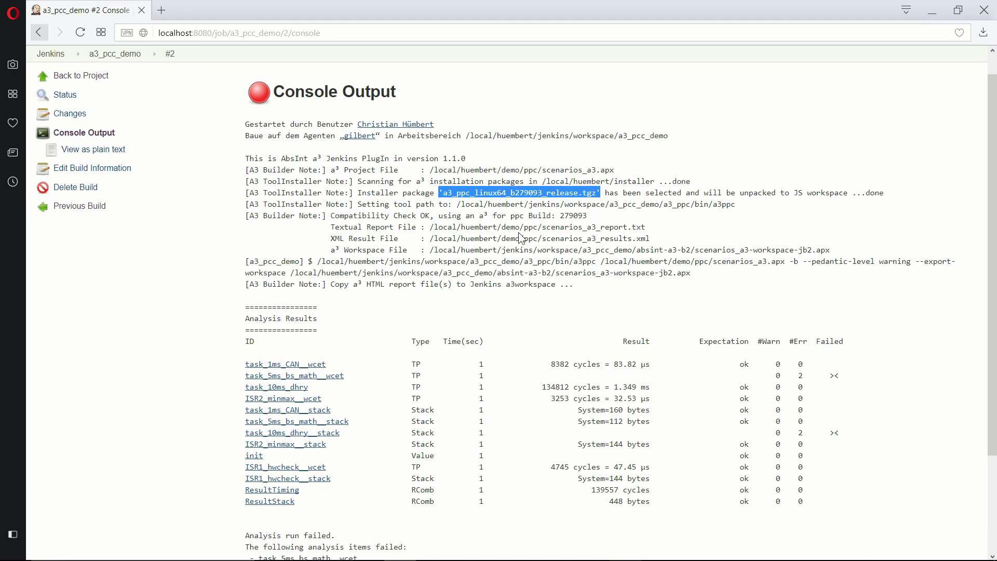
drag(464, 206, 736, 205)
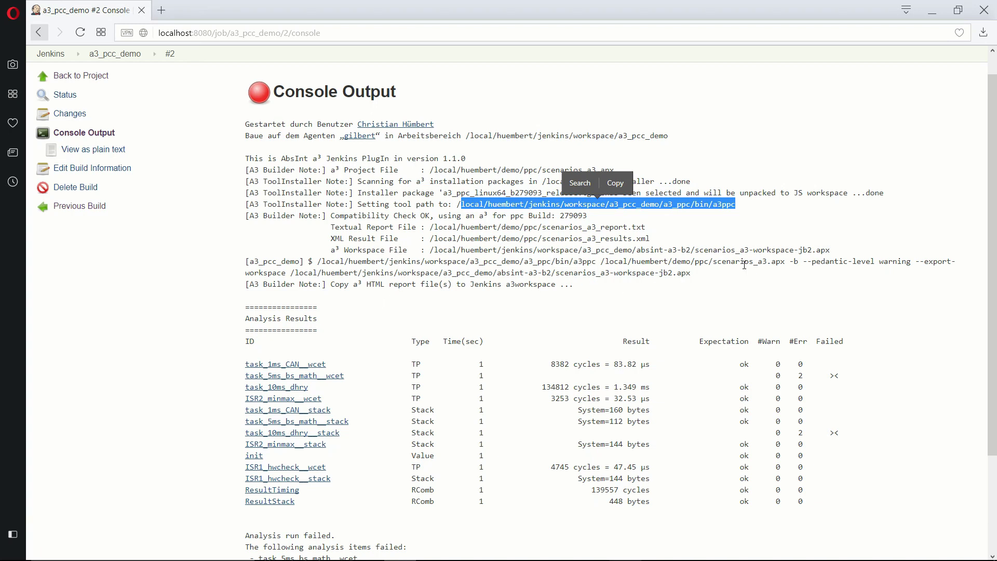
Step: Check the task_5ms_bs_math__wcet row and its Failed column in the analysis results table
scroll(730, 302, down, 3)
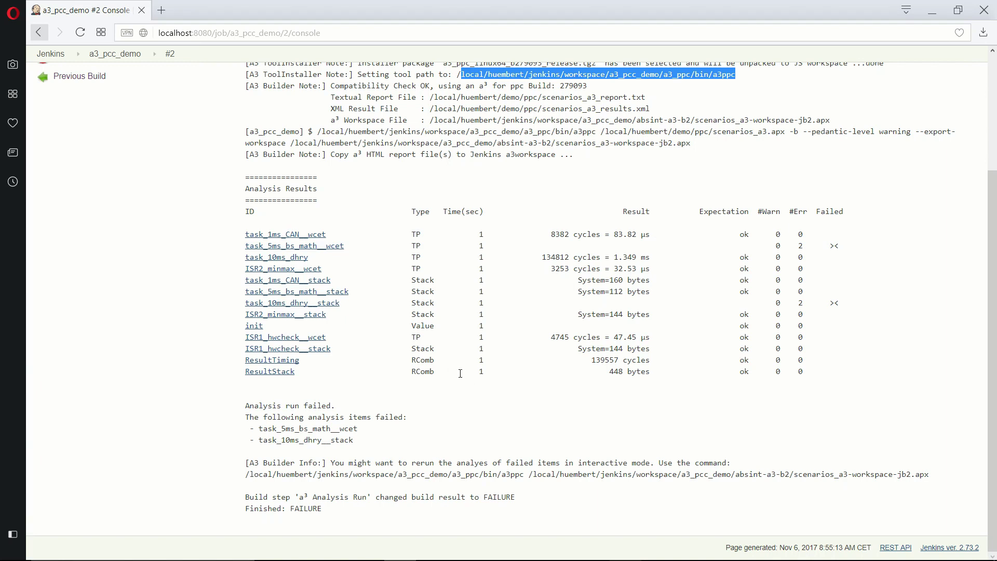
drag(358, 250, 224, 248)
click(846, 243)
drag(846, 246, 812, 246)
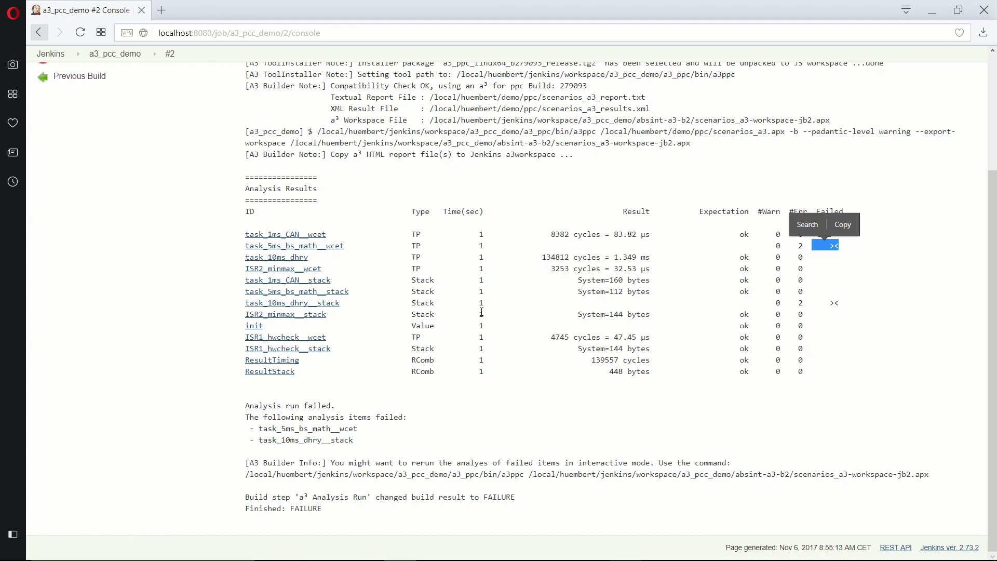
Step: Check the task_10ms_dhry__stack row in build #2's analysis results and the list of failed items
click(895, 293)
drag(386, 306, 241, 306)
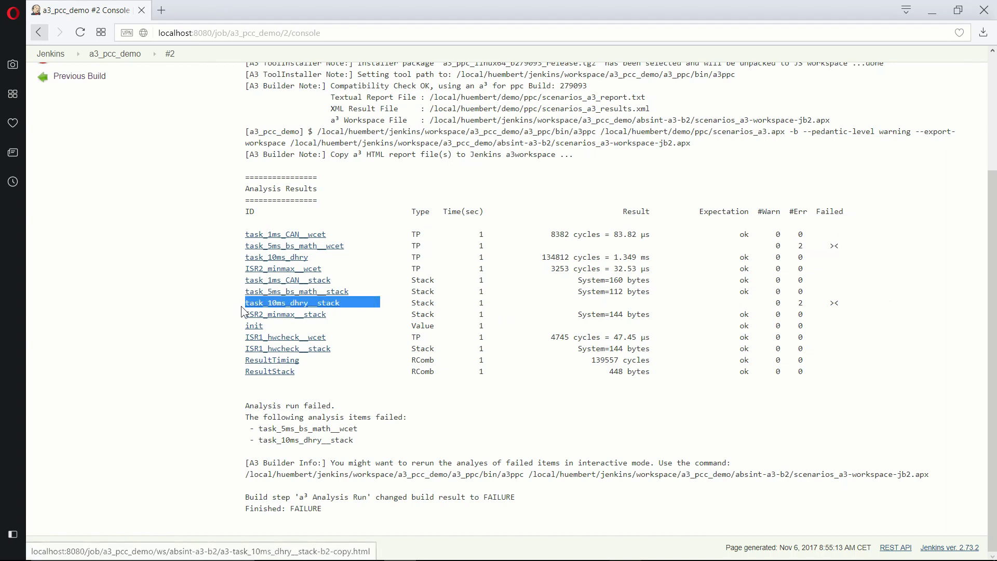
click(781, 311)
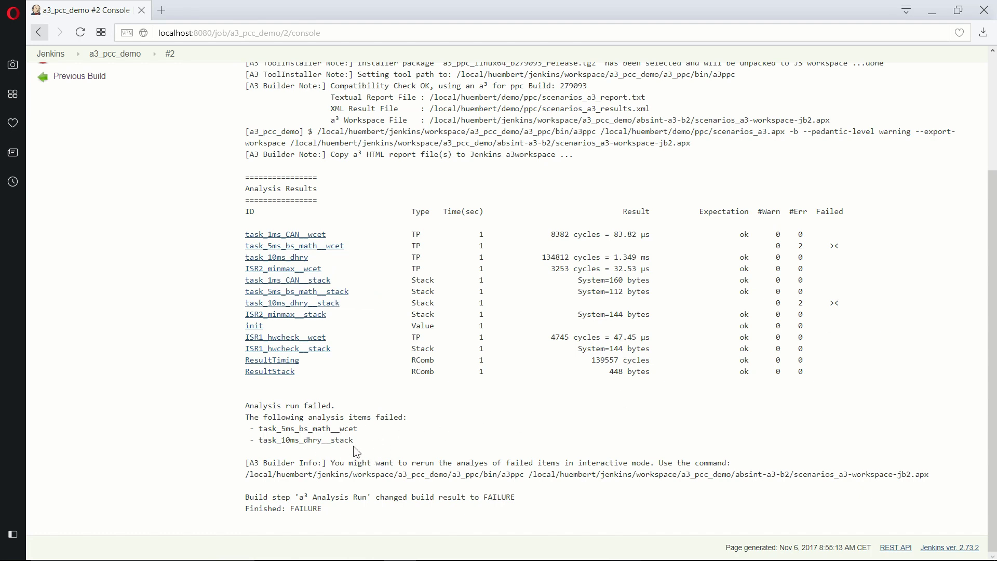
Step: Read the message details in the summary report of task_5ms_bs_math__wcet, and return to the console output
scroll(359, 447, up, 2)
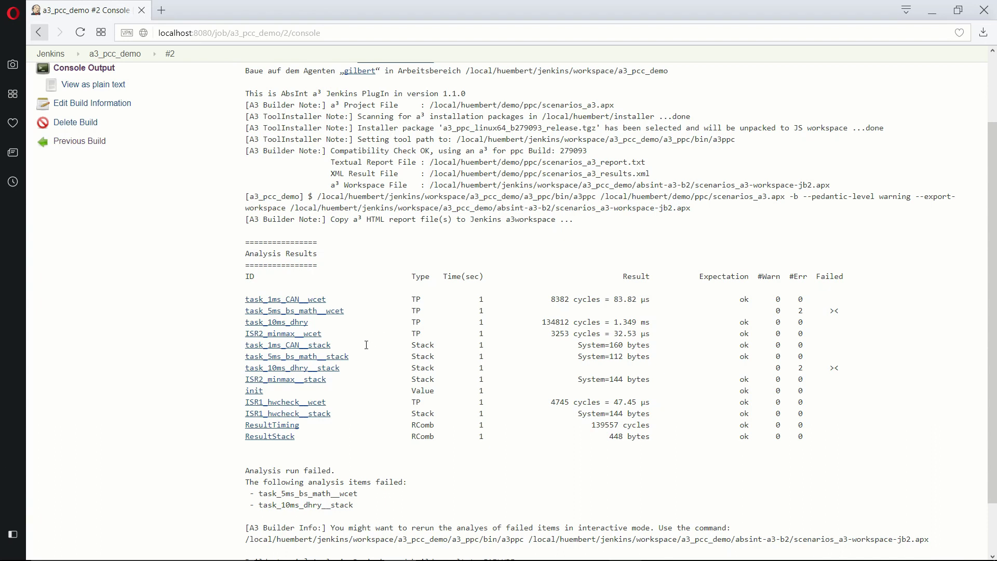
click(303, 312)
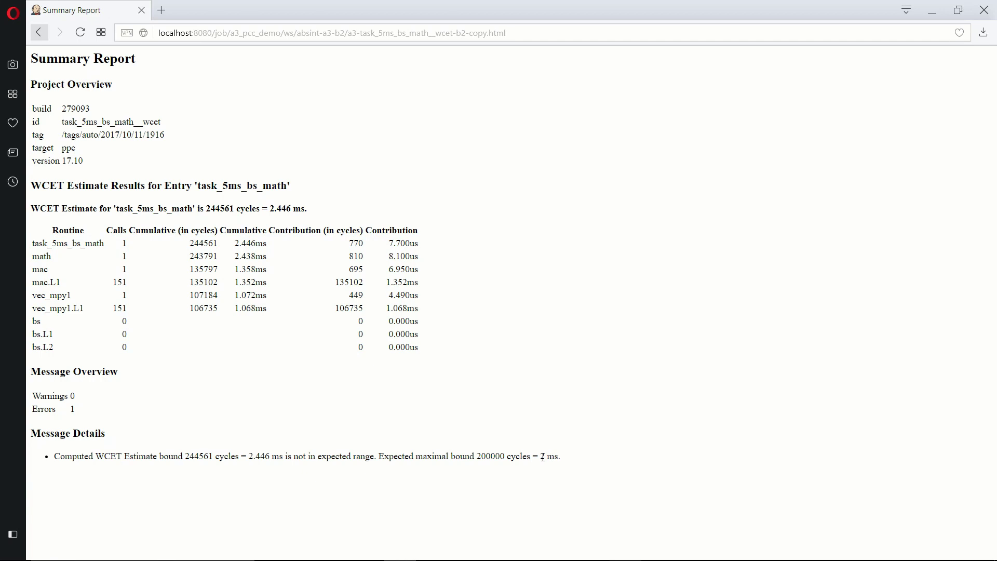
key(alt+Left)
Step: Read the stack results and message details in the task_10ms_dhry__stack summary report, and return to the console output
scroll(435, 408, down, 2)
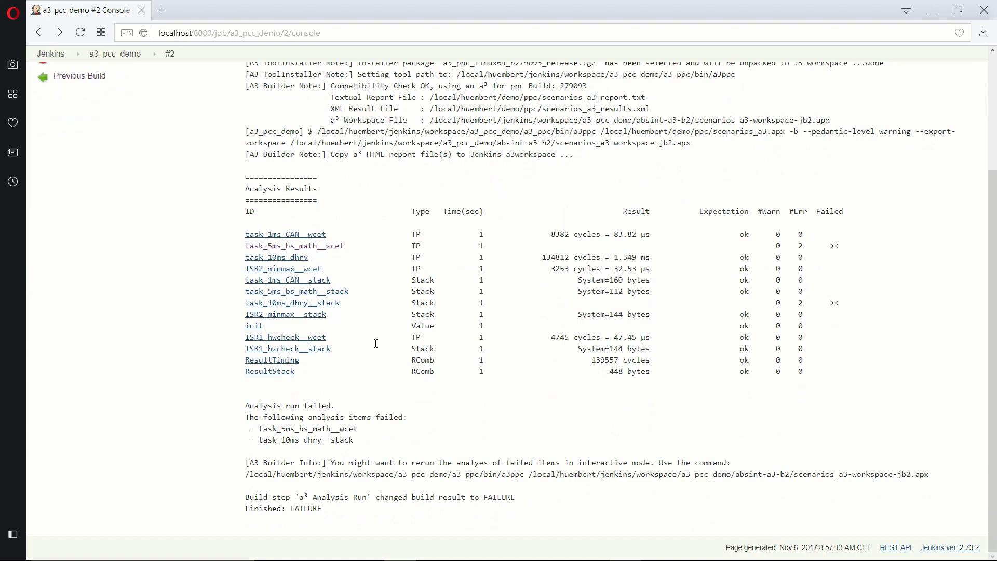
click(288, 304)
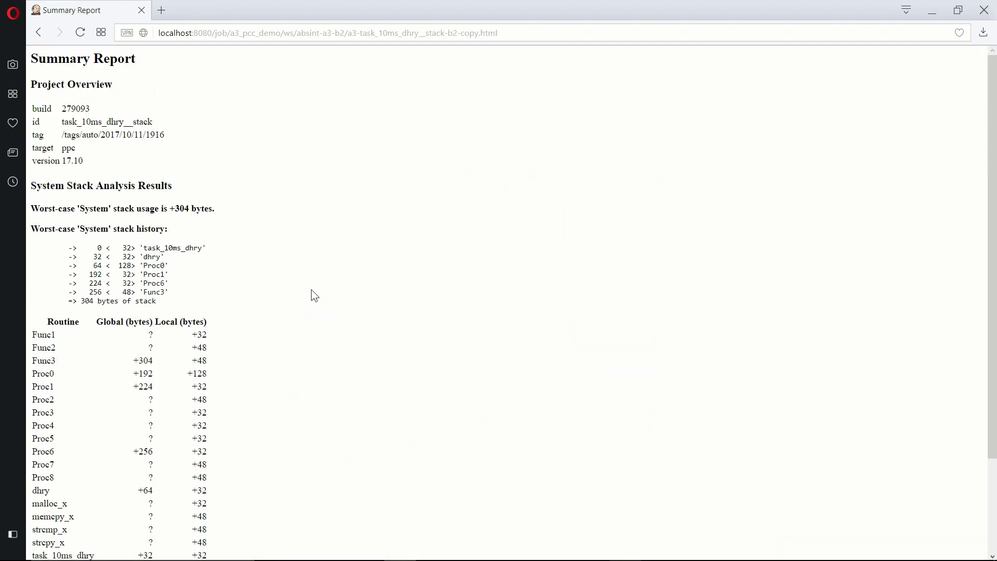
scroll(398, 316, down, 3)
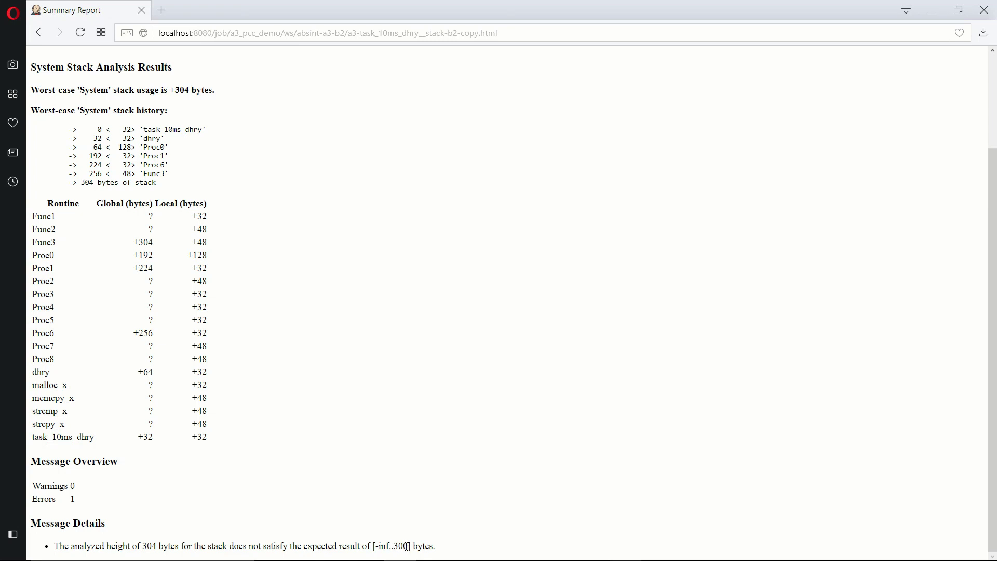
click(39, 32)
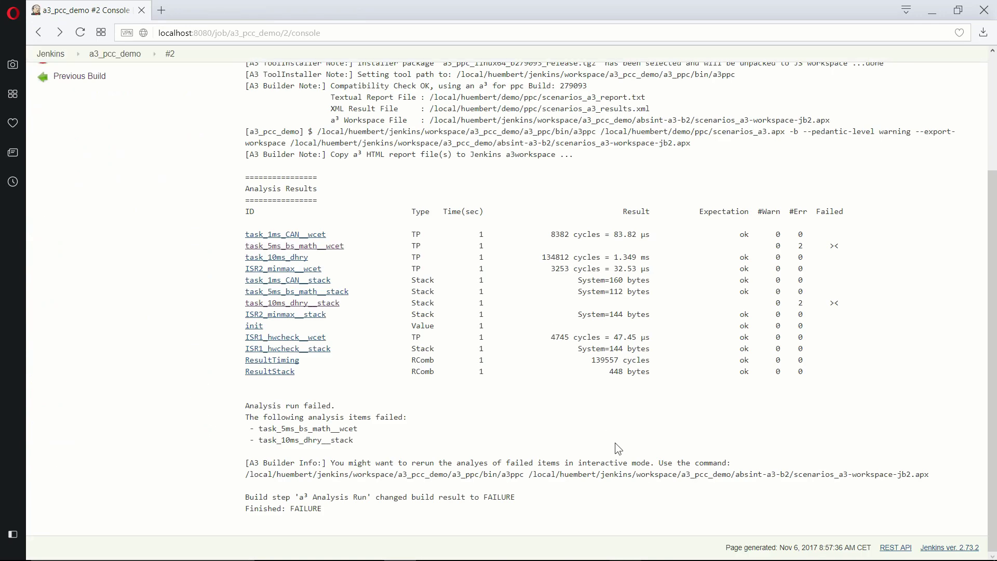
Step: Go back to the a3_pcc_demo project and open the absint-a3-b2 folder in its workspace
scroll(615, 444, up, 1)
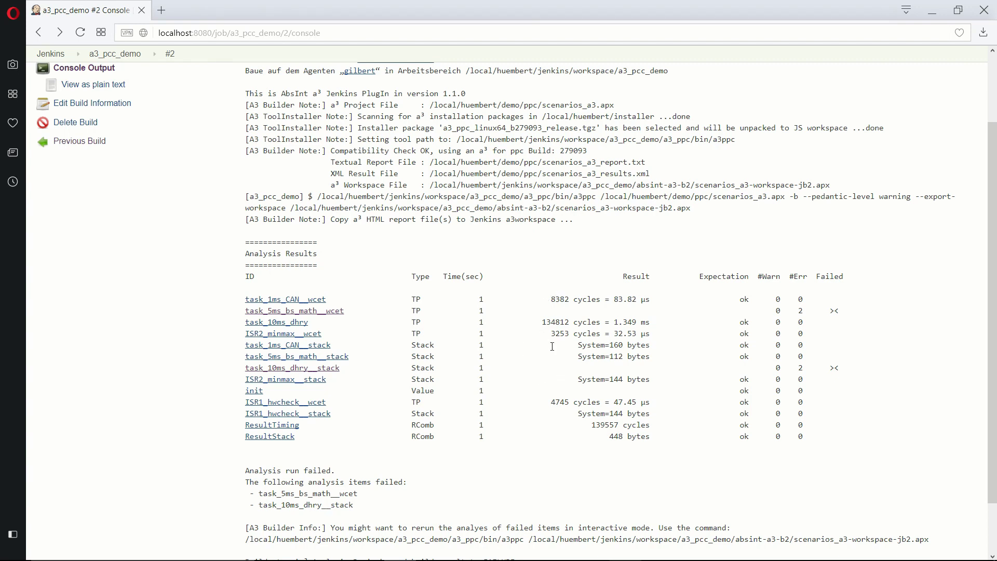
scroll(563, 368, up, 2)
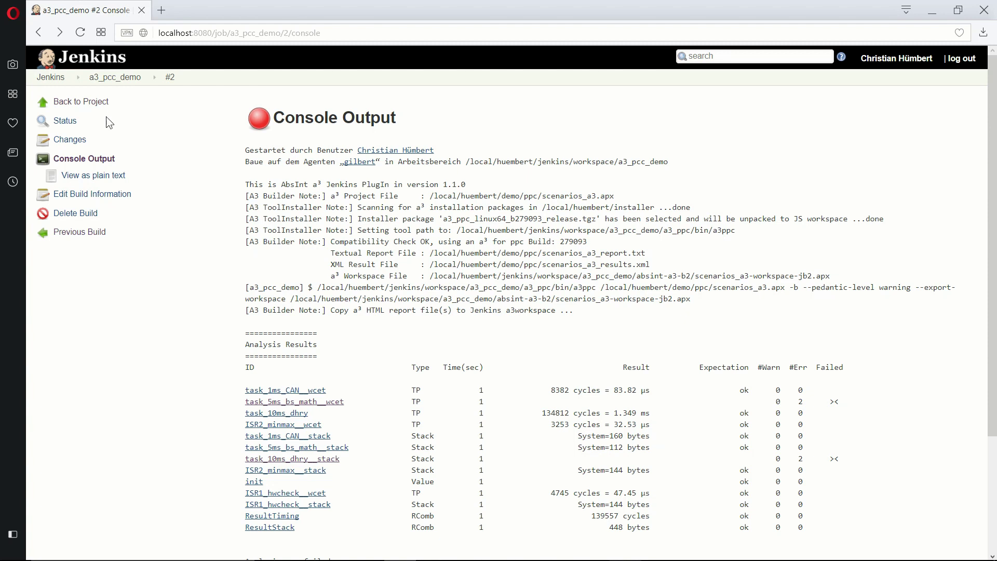
click(95, 105)
click(84, 165)
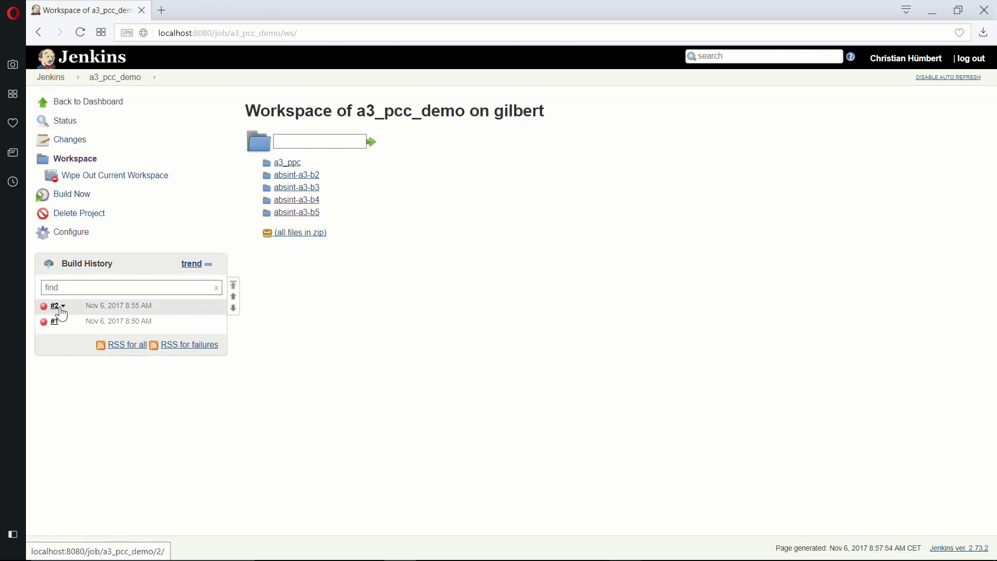
click(313, 175)
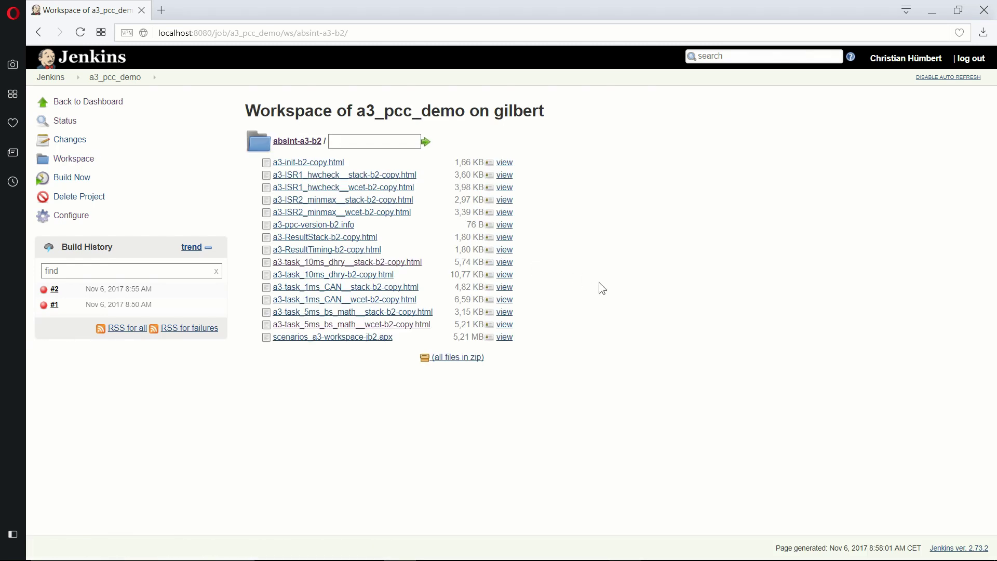
Step: Download scenarios_a3-workspace-jb2.apx from the build folder and open it in AbsInt Advanced Analyzer for PPC
click(385, 342)
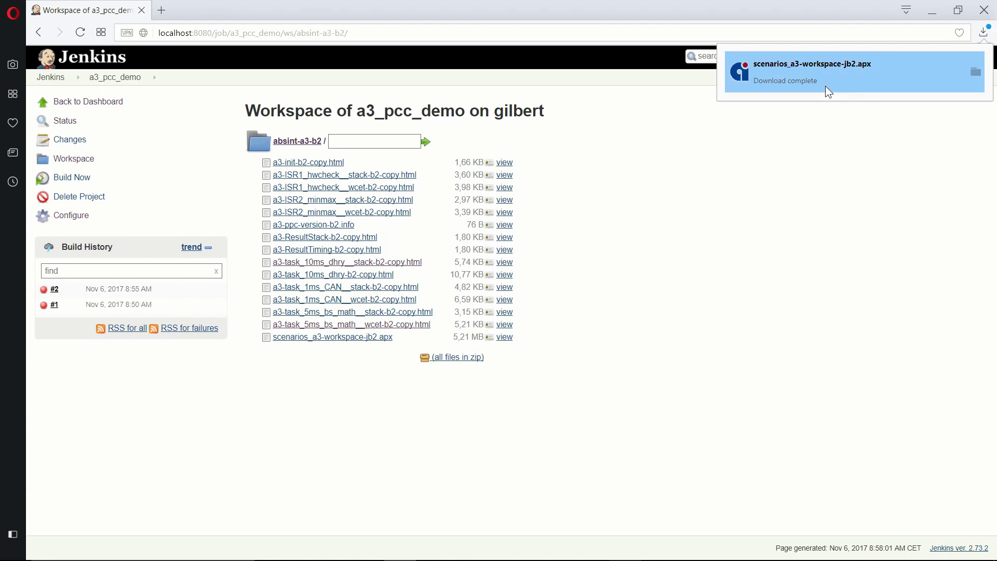
click(825, 85)
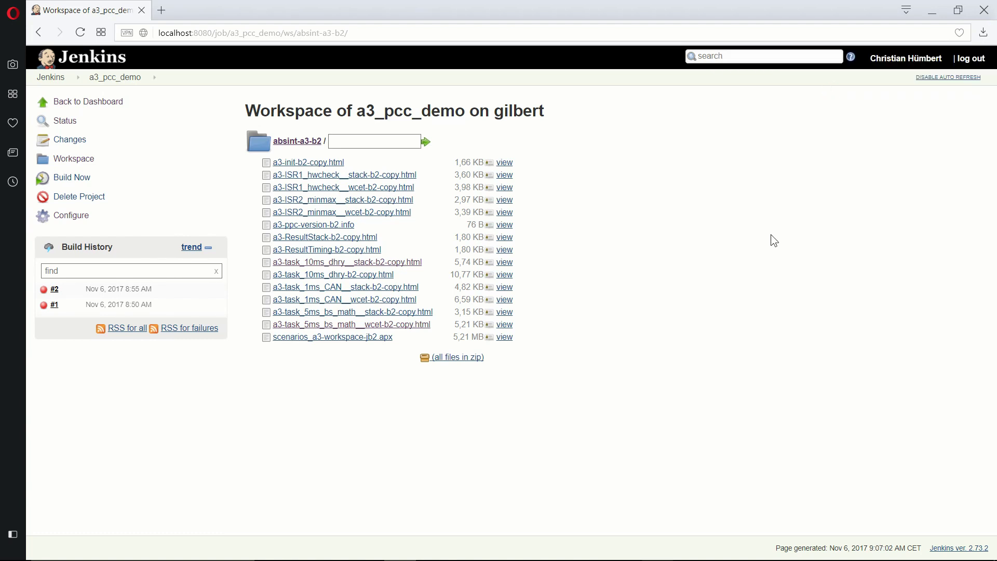
key(alt+Tab)
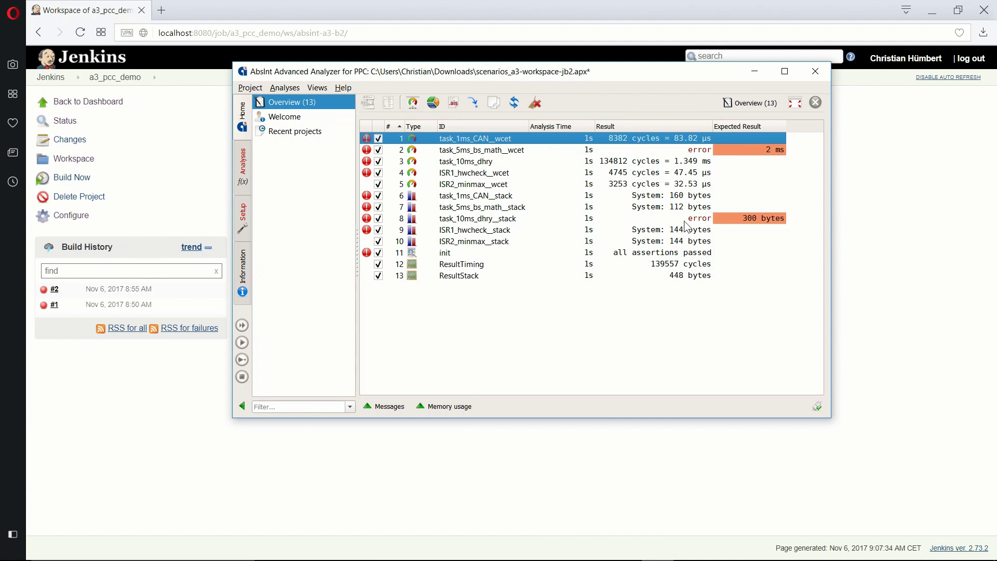
Step: Open the analysis graph of task_10ms_dhry__stack in a maximized window and examine its worst-case stack path
double_click(528, 222)
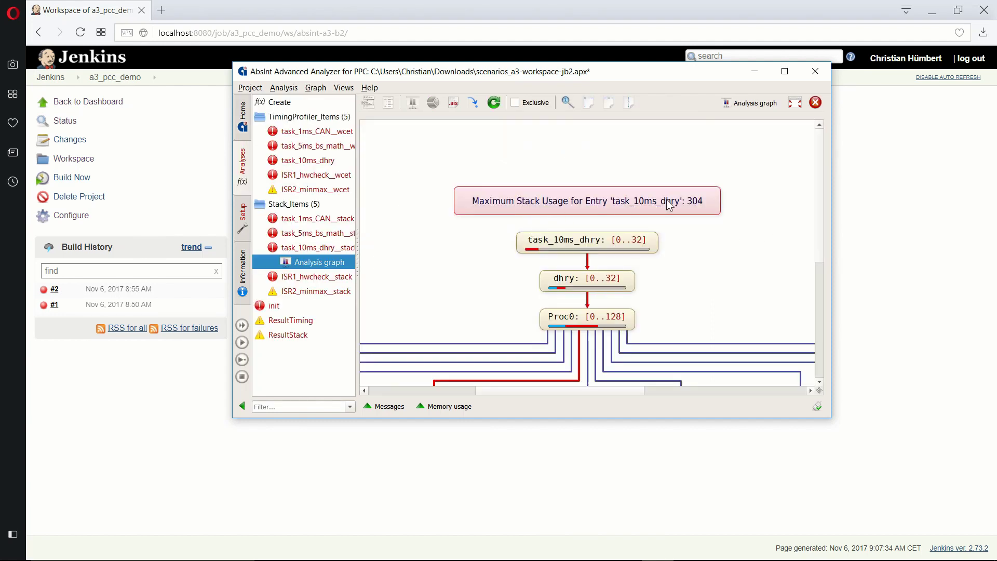
click(785, 71)
drag(498, 249, 688, 200)
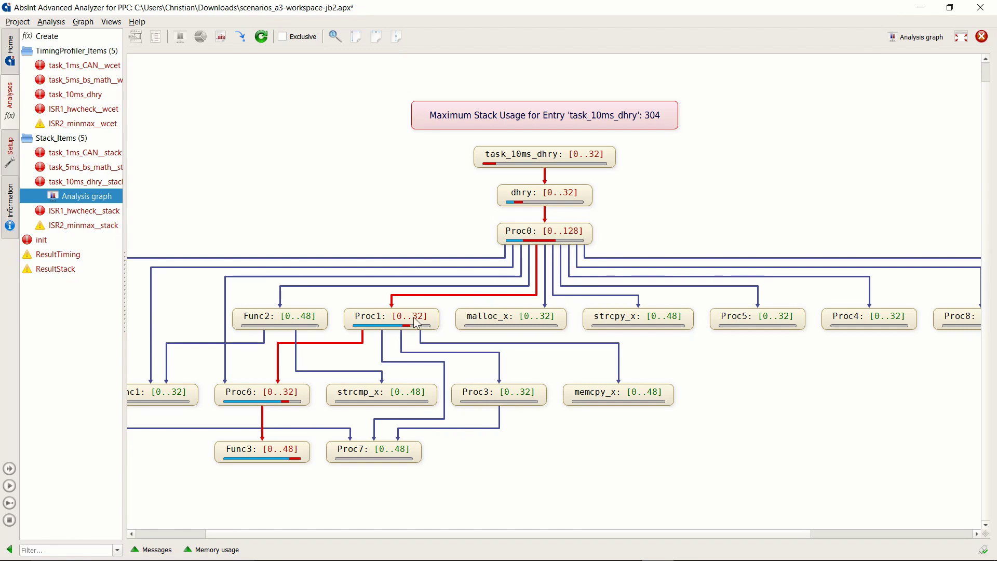
Step: Check the expected result in the task_10ms_dhry__stack settings and return to its analysis graph
click(85, 183)
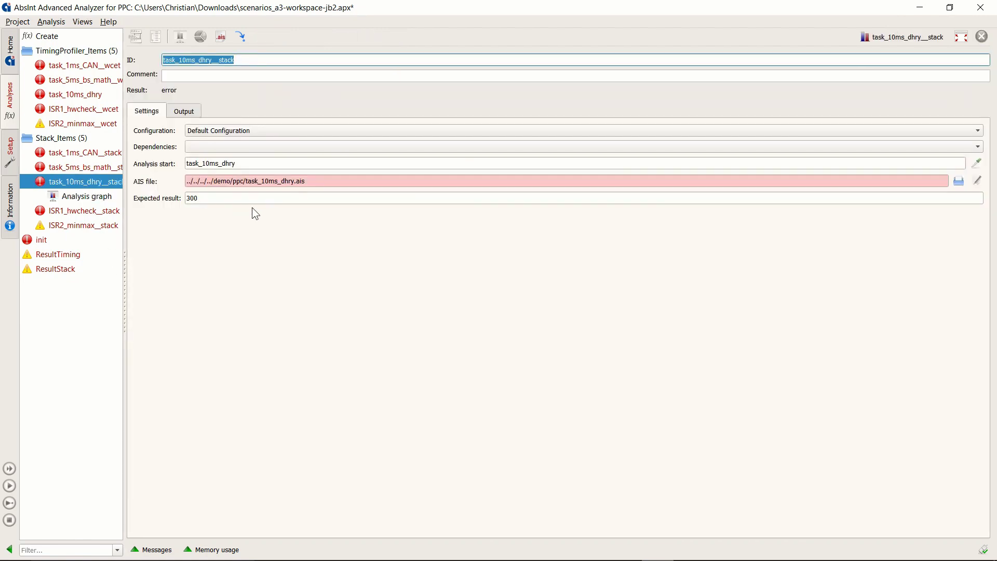
drag(211, 200, 182, 200)
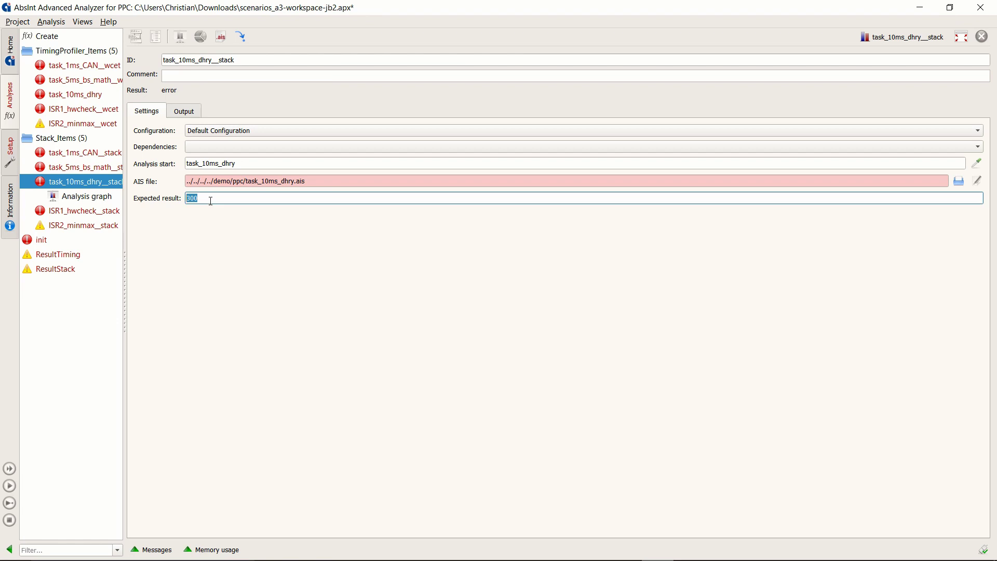
click(211, 200)
click(106, 197)
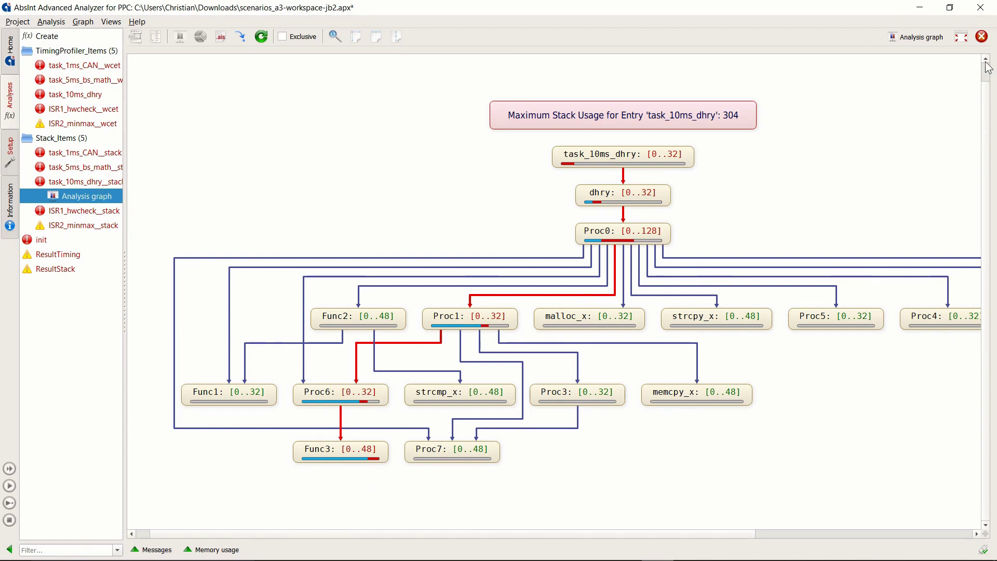
Step: Close AbsInt Advanced Analyzer and return to the Jenkins dashboard
click(981, 7)
click(555, 302)
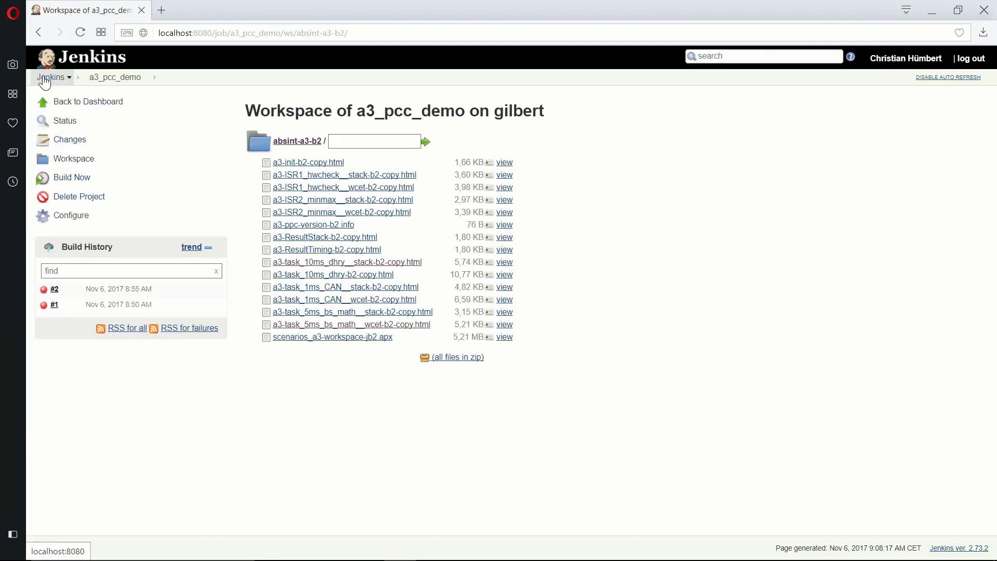
click(44, 78)
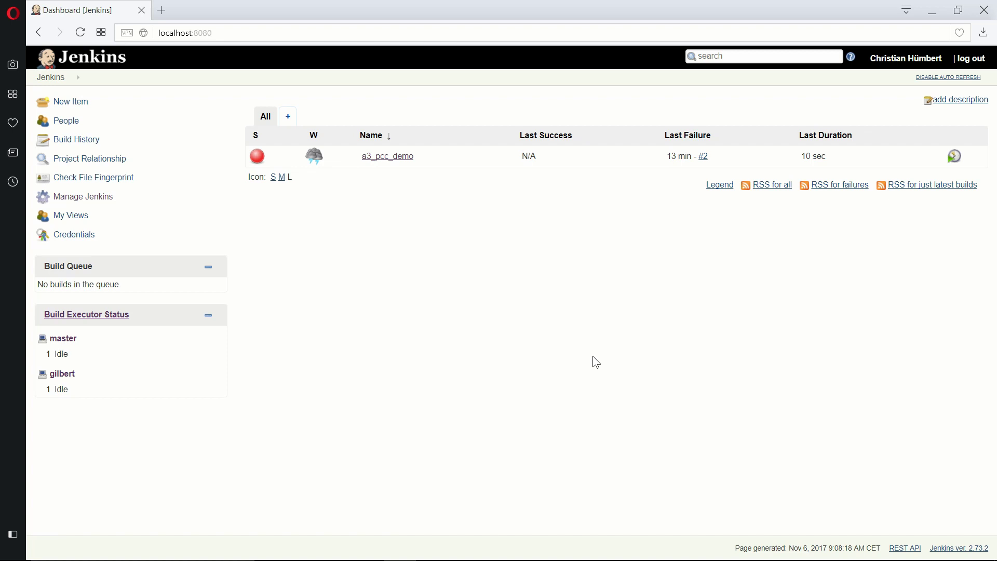